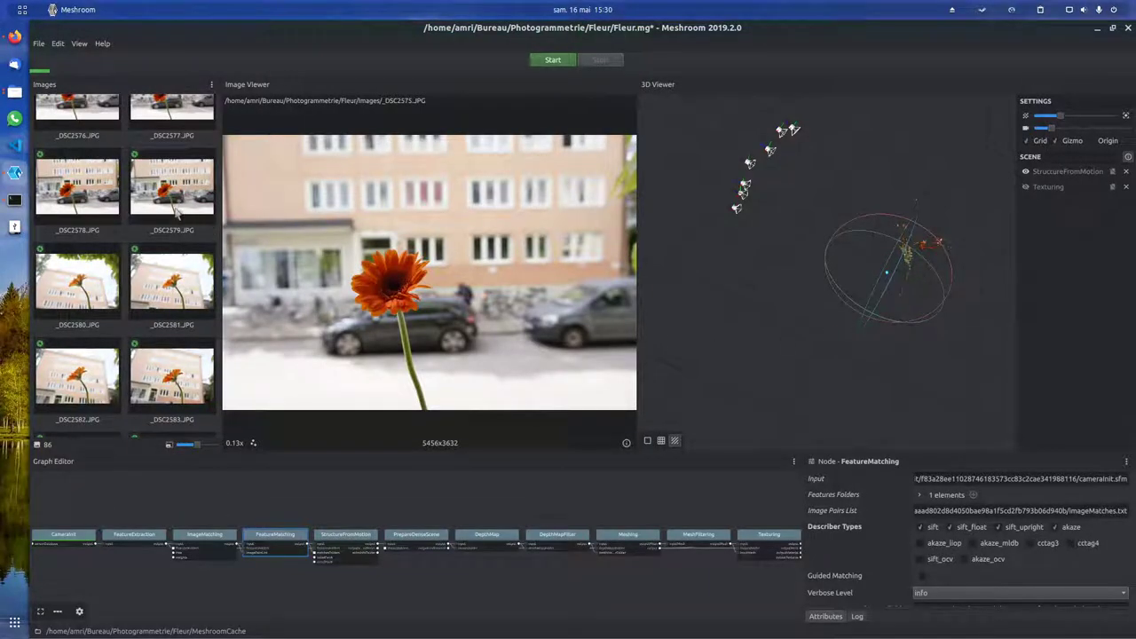
# Display photo _DSC2572.JPG in the Image Viewer and zoom in until it fills the view.
pyautogui.scroll(5, 182, 228)
pyautogui.click(177, 244)
pyautogui.click(111, 277)
pyautogui.scroll(4, 137, 294)
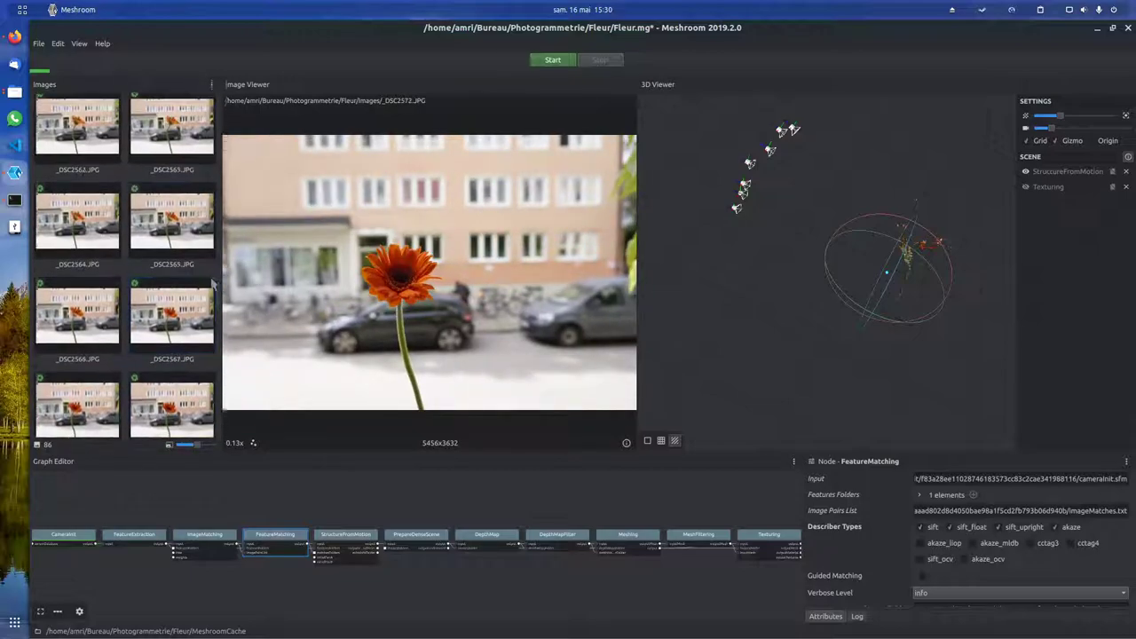
pyautogui.scroll(-1, 267, 304)
pyautogui.scroll(3, 266, 304)
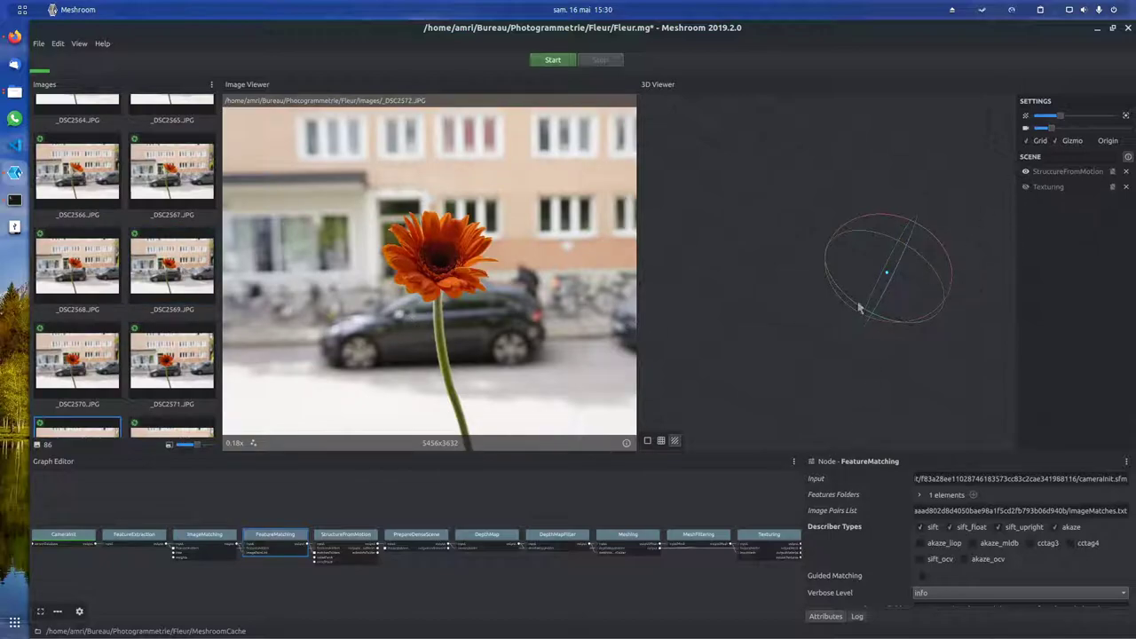
# Set the CameraInit node's Default Field Of View to 57 instead of 45.
pyautogui.click(1040, 177)
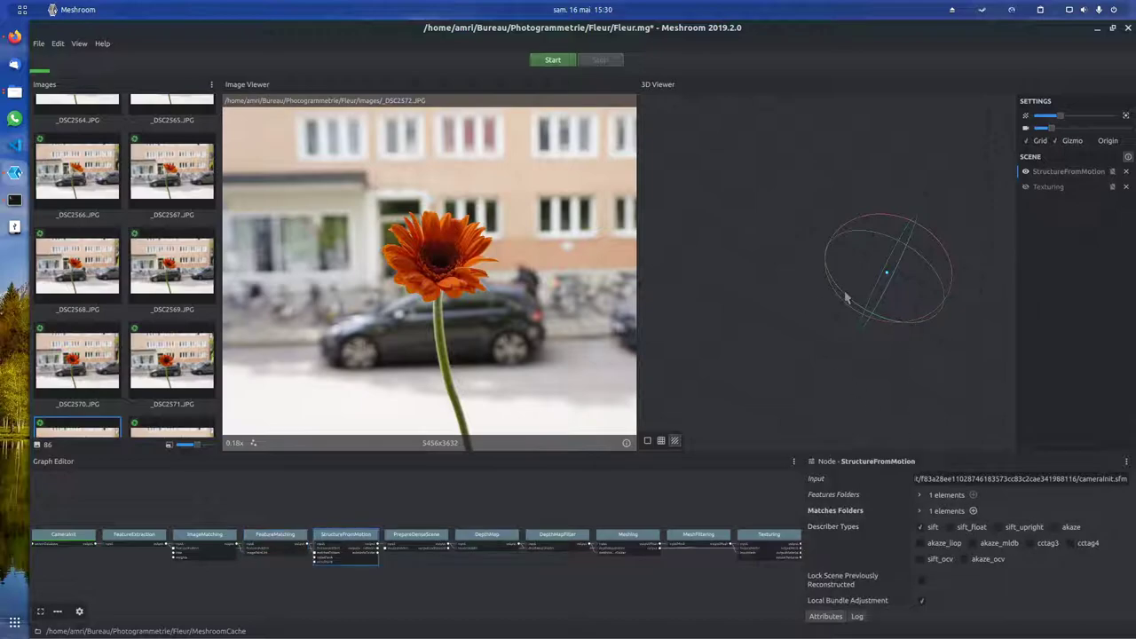
pyautogui.moveTo(840, 294); pyautogui.dragTo(923, 281)
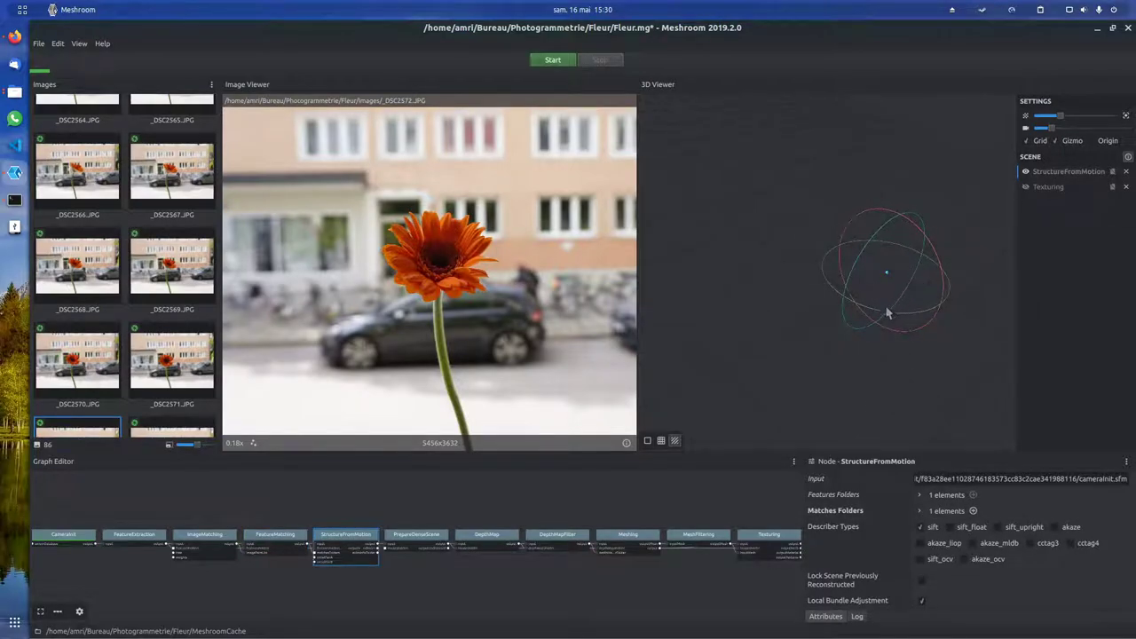
pyautogui.click(67, 537)
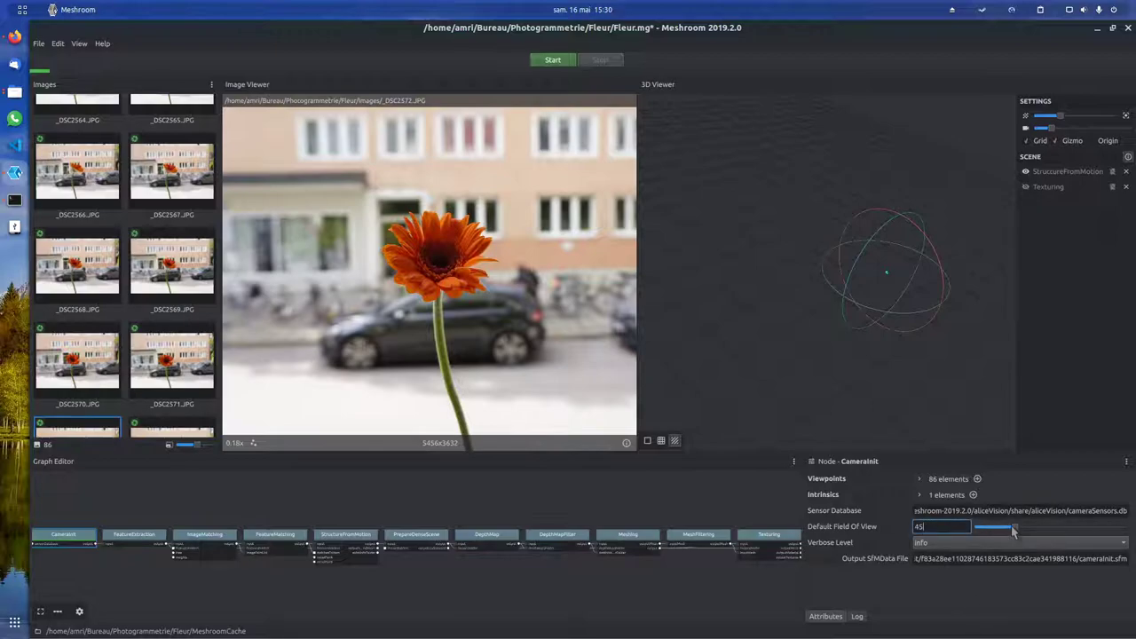
pyautogui.moveTo(1017, 531); pyautogui.dragTo(1026, 533)
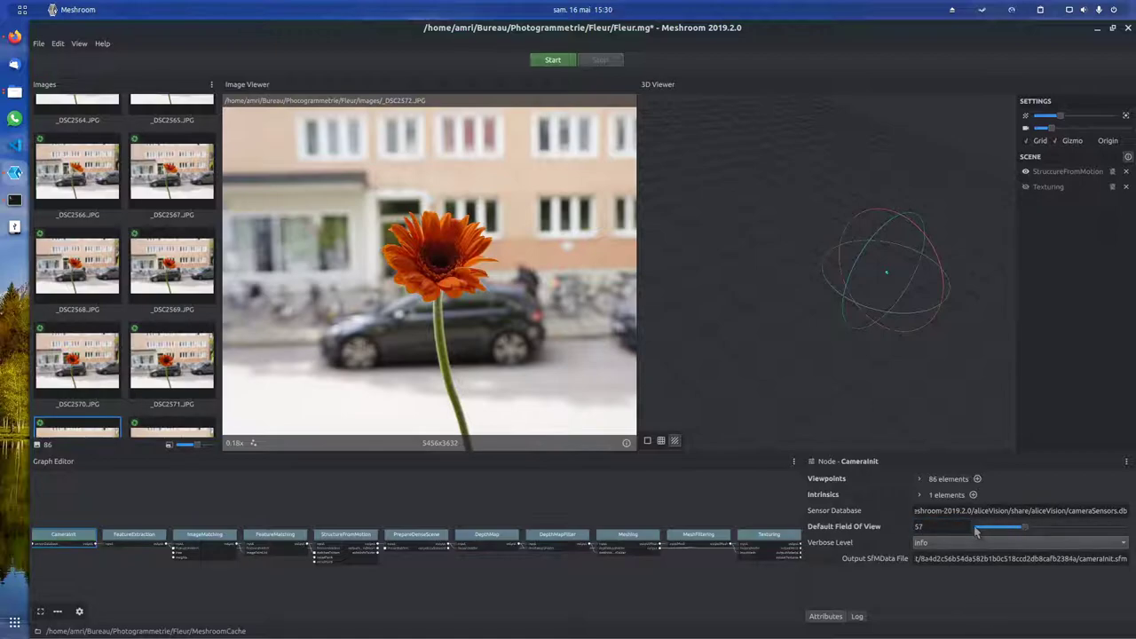
# Enable the cctag3, cctag4, sift_ocv and akaze_ocv describers on FeatureExtraction.
pyautogui.click(139, 541)
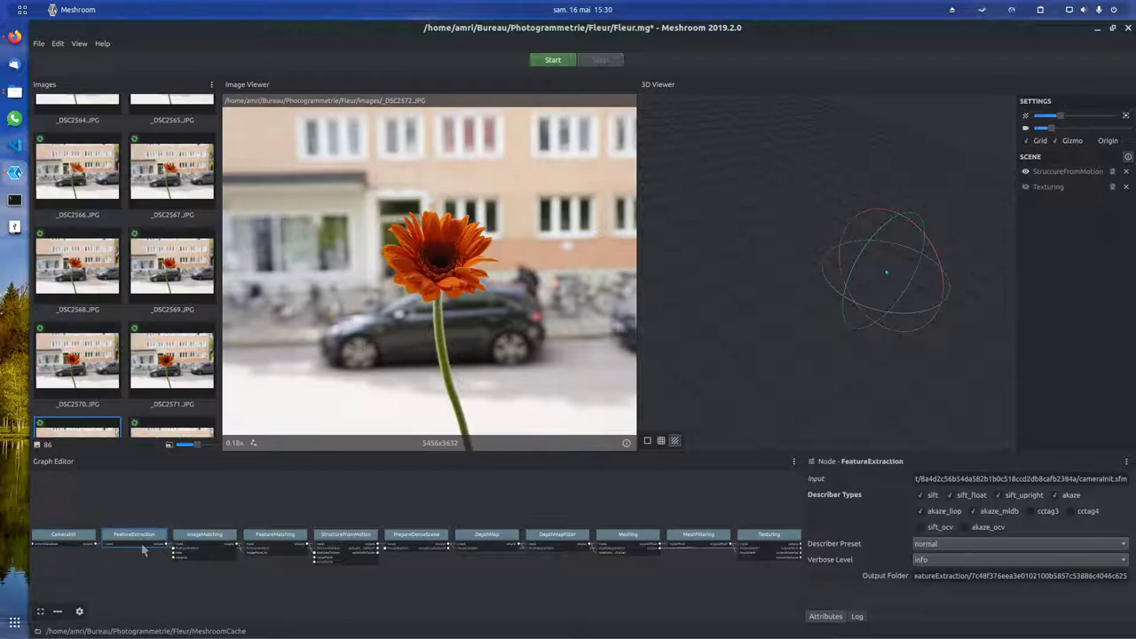
pyautogui.click(64, 537)
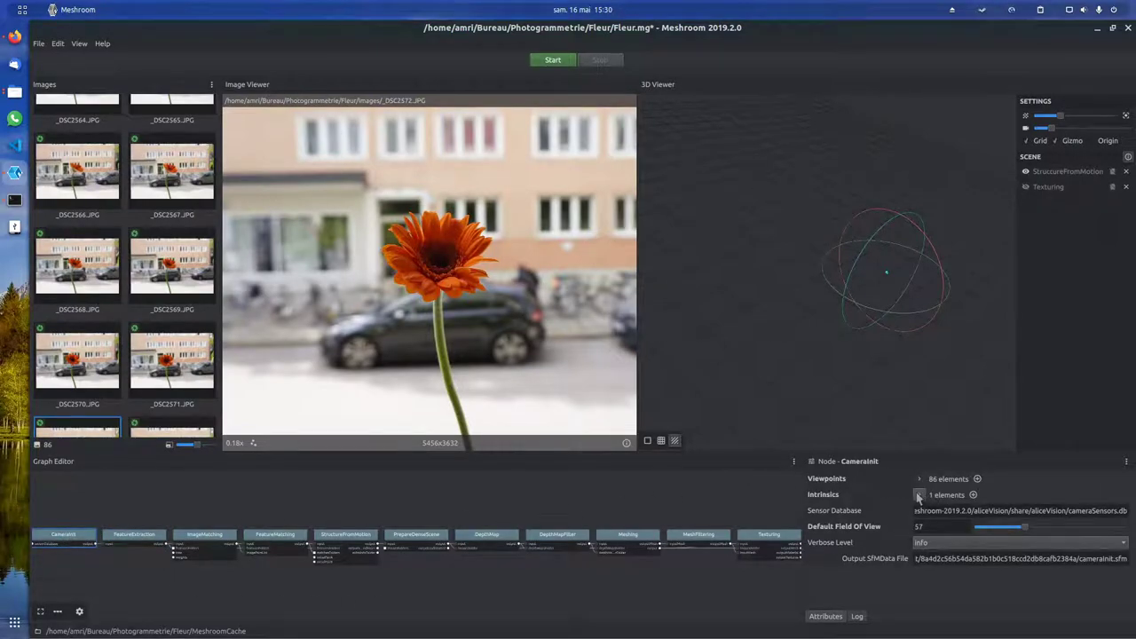
pyautogui.click(142, 536)
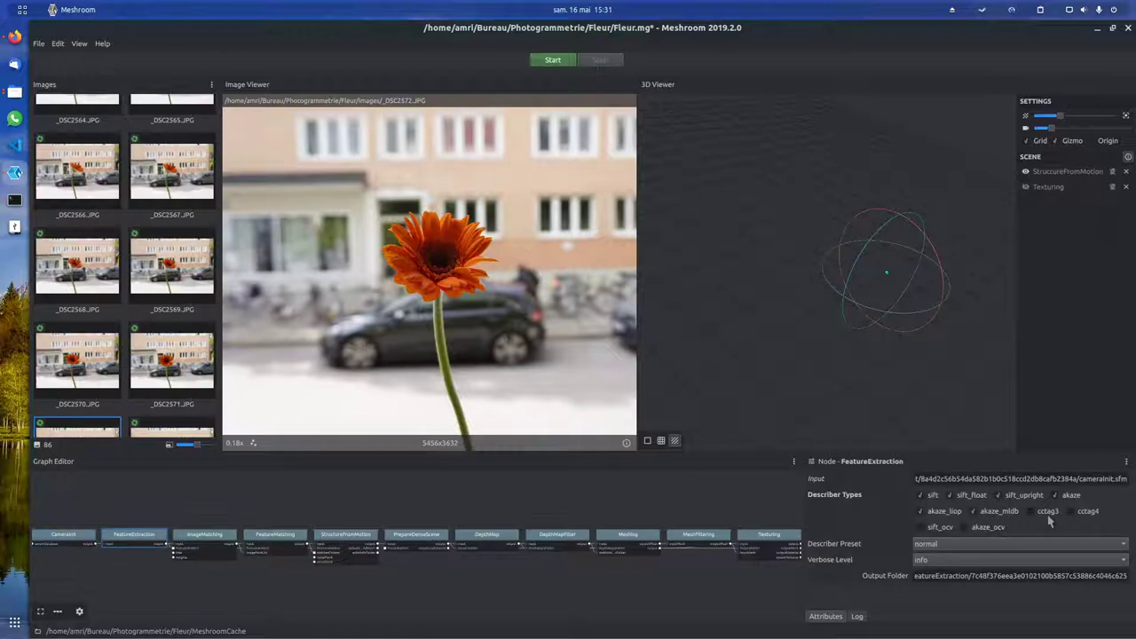
pyautogui.click(1043, 515)
pyautogui.click(1083, 512)
pyautogui.click(938, 527)
pyautogui.click(970, 528)
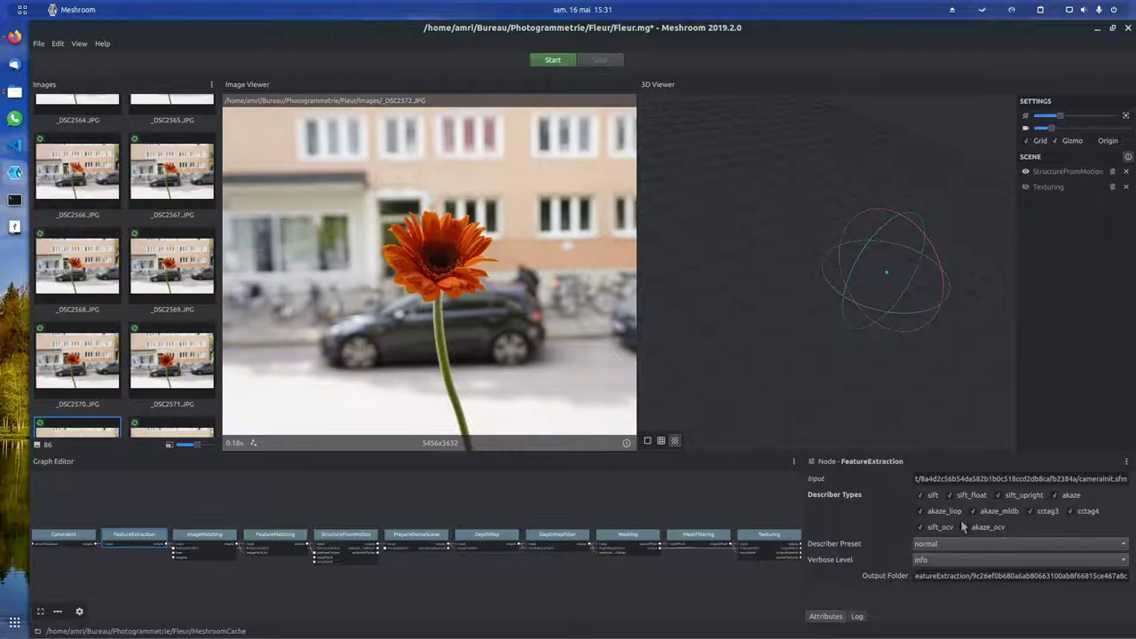
# Enable akaze_mldb, cctag3, cctag4, akaze_ocv and sift_ocv describers on FeatureMatching.
pyautogui.click(206, 536)
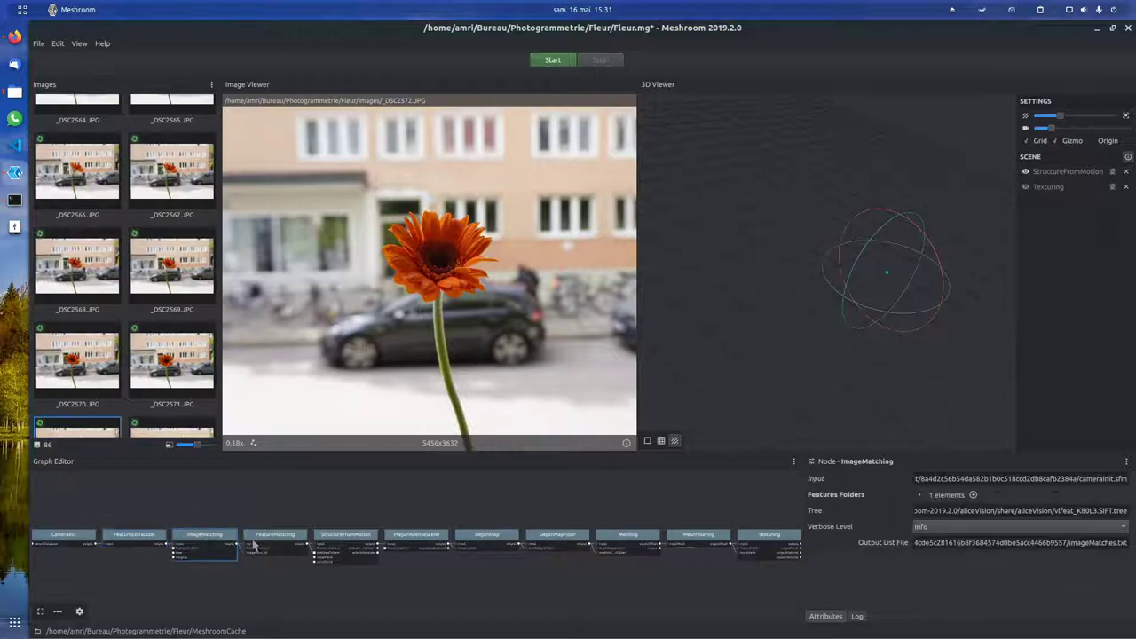
pyautogui.click(295, 538)
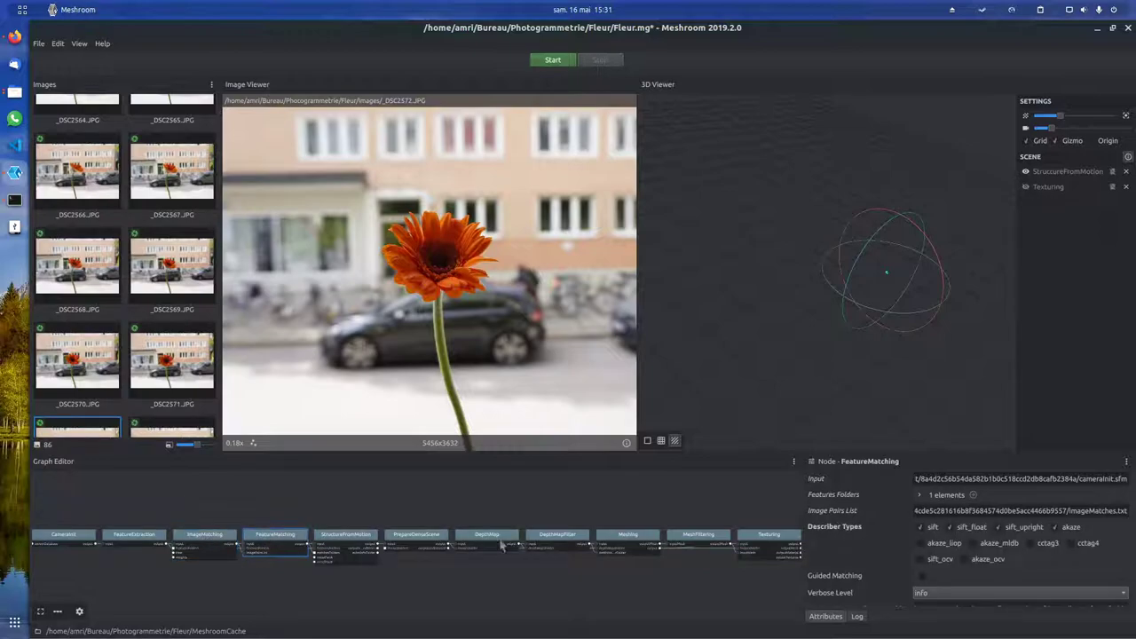
pyautogui.click(977, 544)
pyautogui.click(1051, 545)
pyautogui.click(1090, 545)
pyautogui.click(976, 560)
pyautogui.click(927, 559)
pyautogui.scroll(-1, 964, 571)
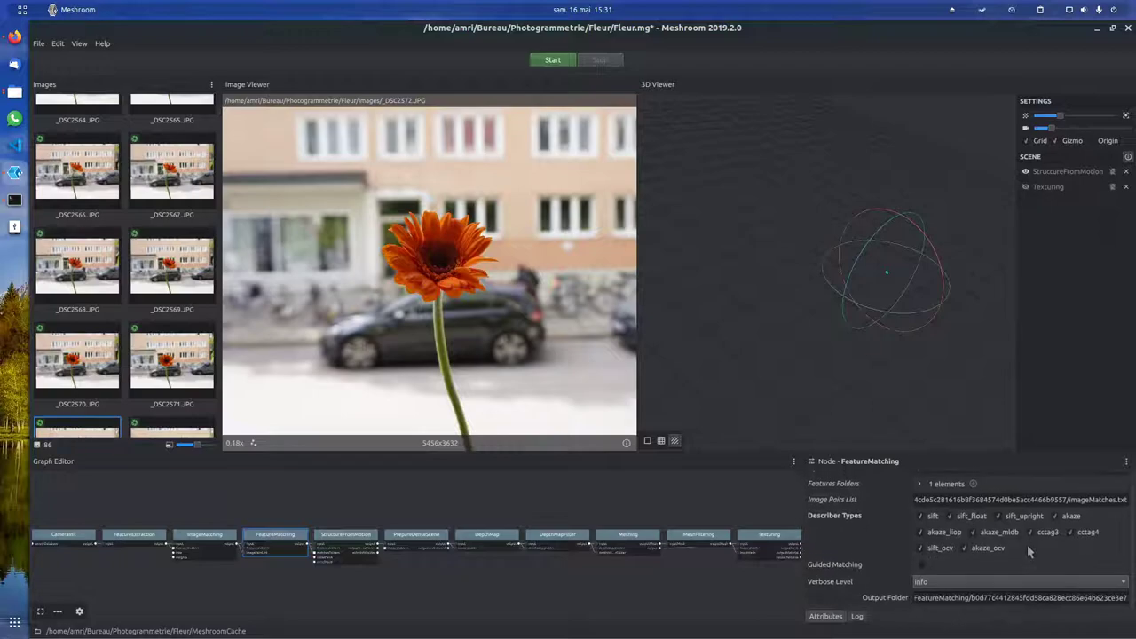
# Enable sift_float, sift_upright, akaze_mldb, akaze_liop and sift_ocv on StructureFromMotion.
pyautogui.click(351, 543)
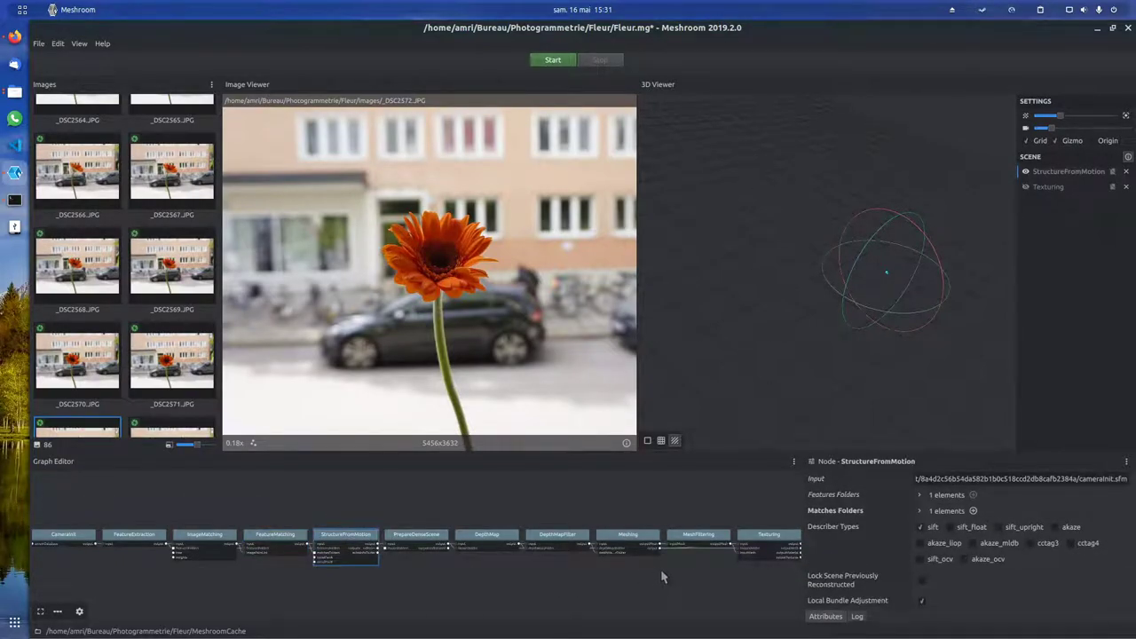
pyautogui.click(972, 529)
pyautogui.click(1005, 530)
pyautogui.click(1006, 548)
pyautogui.click(936, 547)
pyautogui.click(943, 563)
# Inspect the PrepareDenseScene, DepthMap, DepthMapFilter, Meshing, MeshFiltering and Texturing nodes in turn.
pyautogui.click(419, 539)
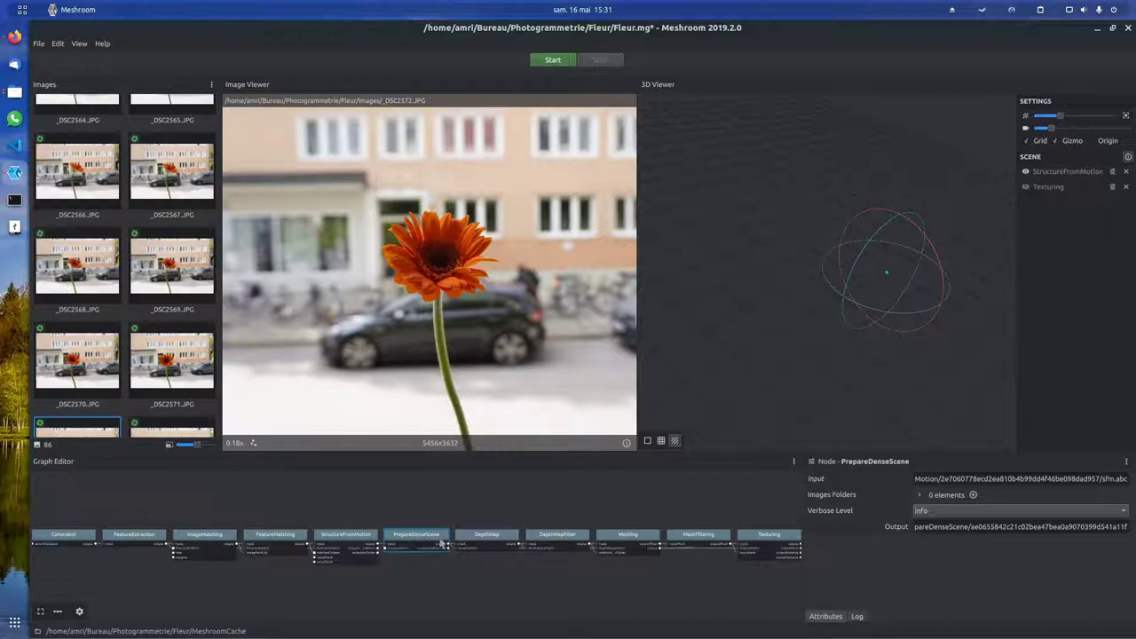
pyautogui.click(484, 544)
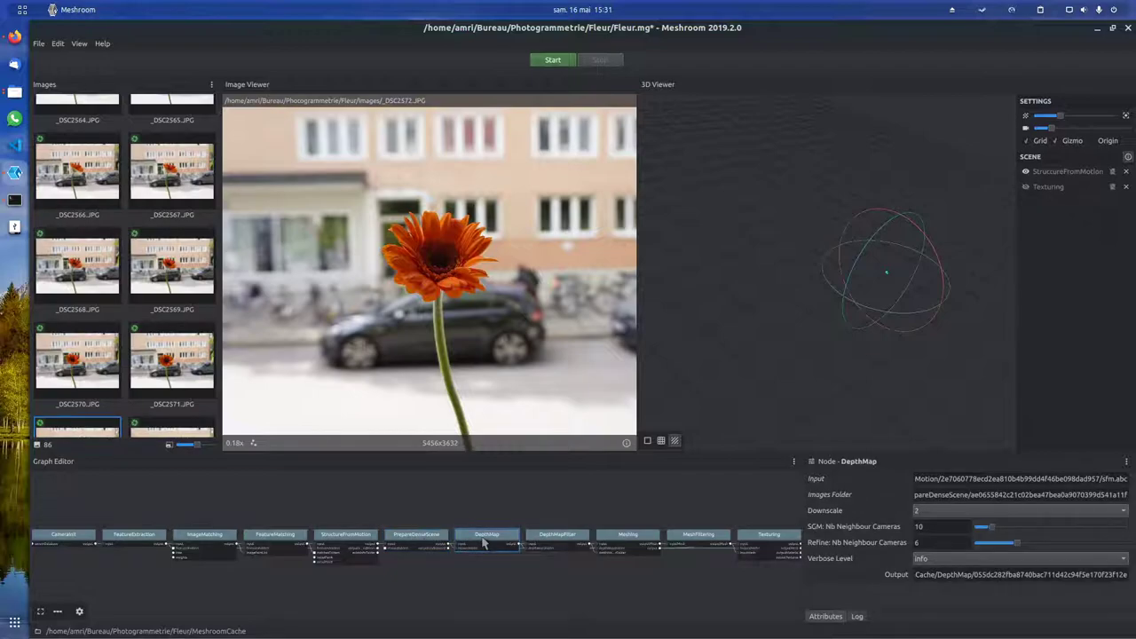
pyautogui.click(563, 539)
pyautogui.click(627, 539)
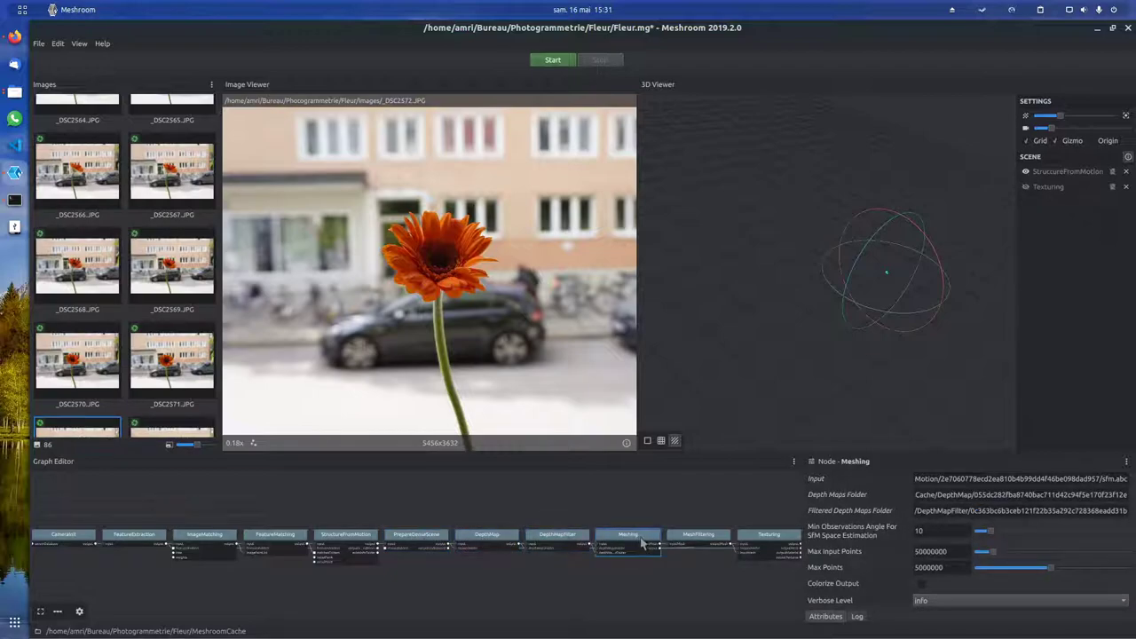
pyautogui.click(691, 543)
pyautogui.click(767, 547)
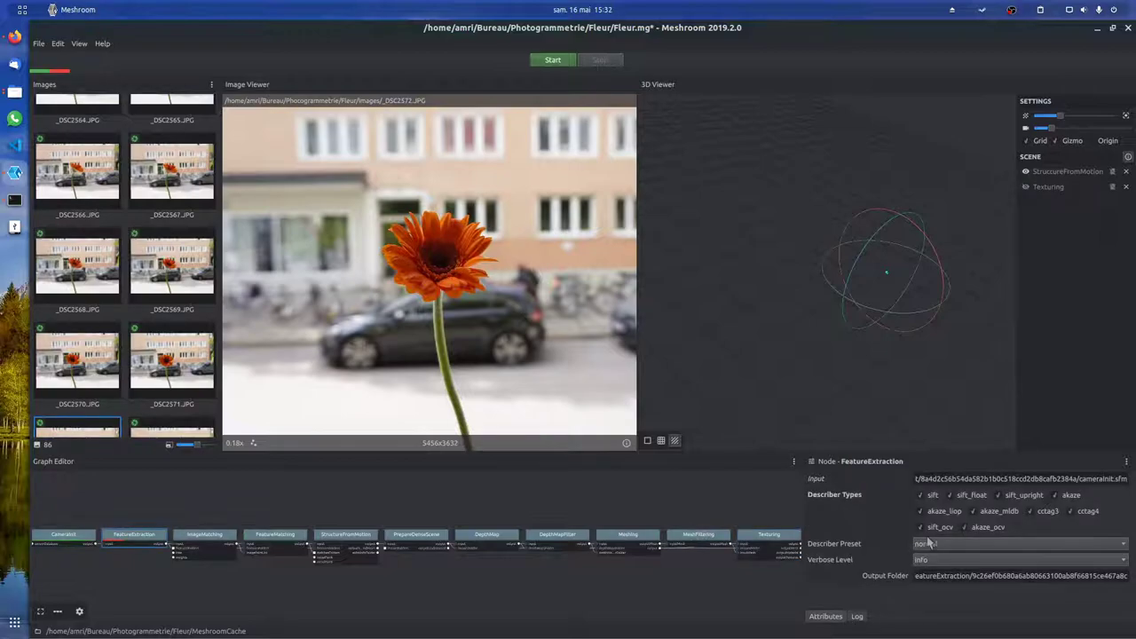
# Check the FeatureExtraction log, untick the invalid sift_ocv describer, then start and stop computation.
pyautogui.click(858, 616)
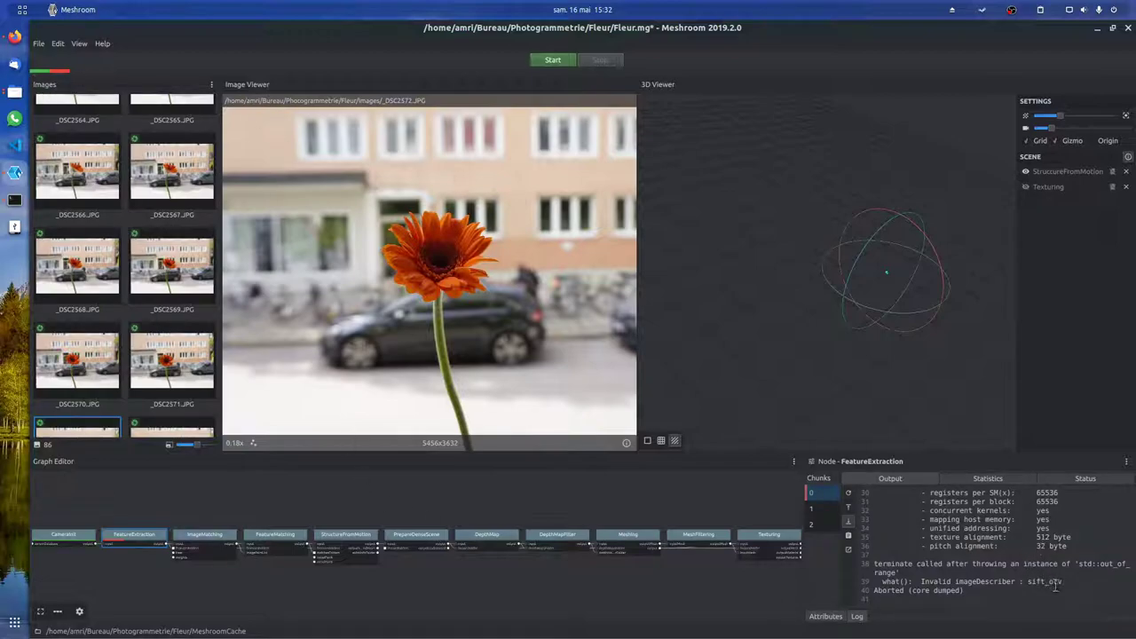
pyautogui.click(825, 616)
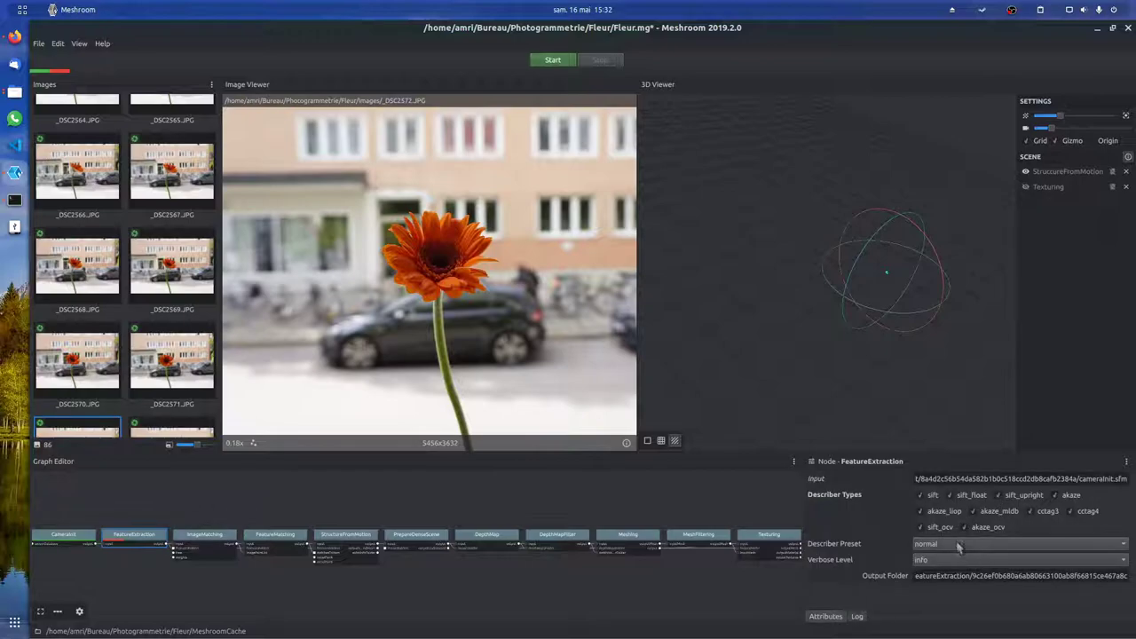
pyautogui.click(920, 527)
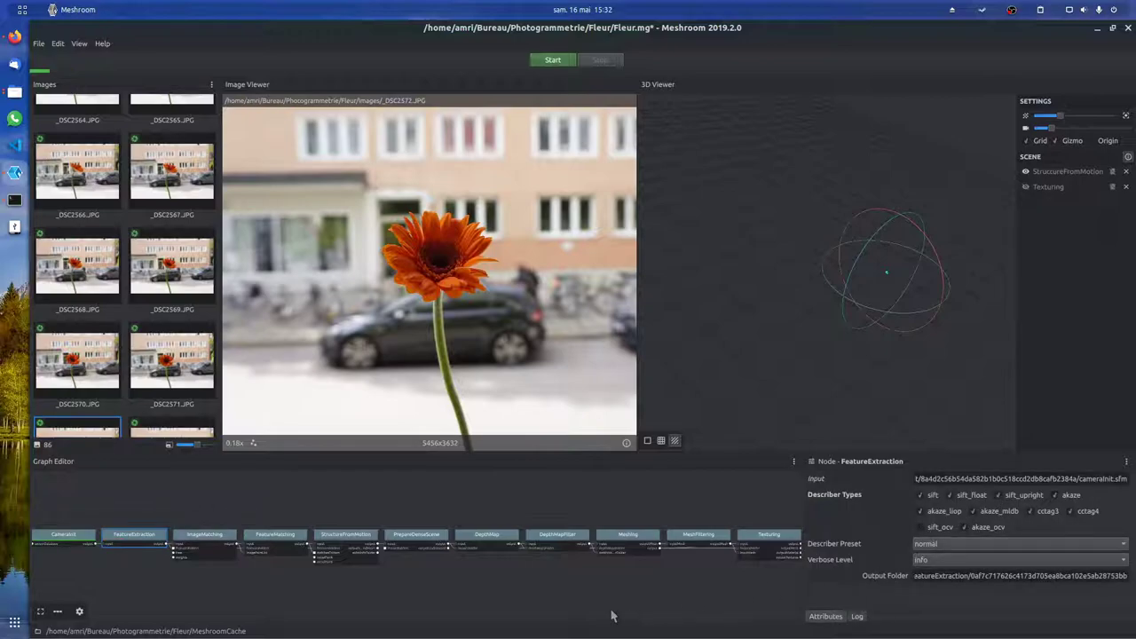
pyautogui.click(543, 61)
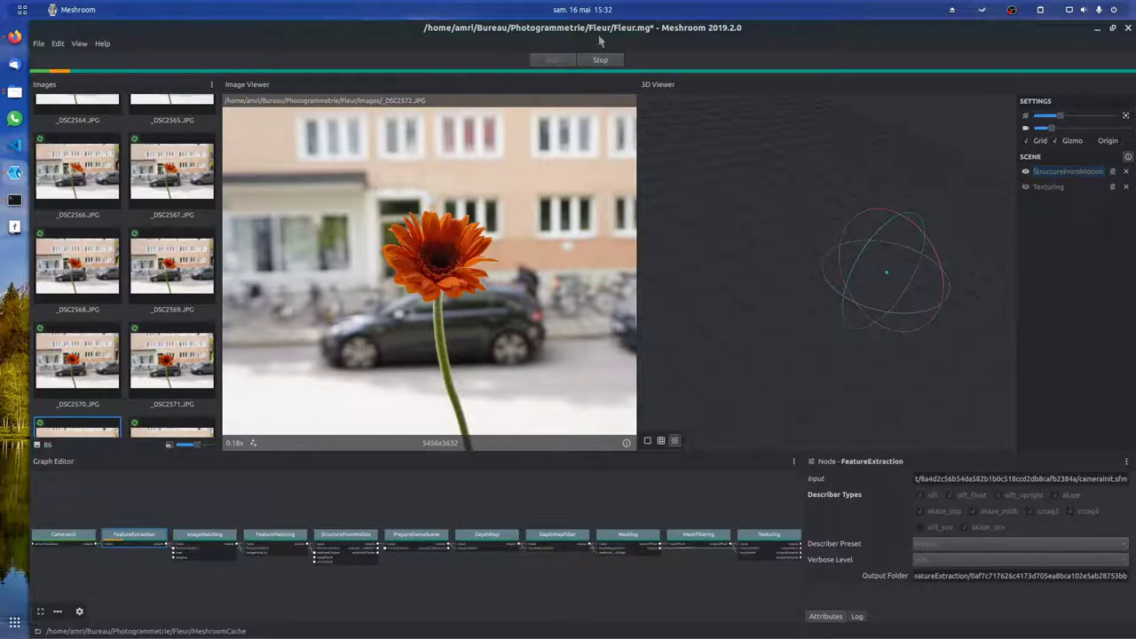
pyautogui.click(604, 61)
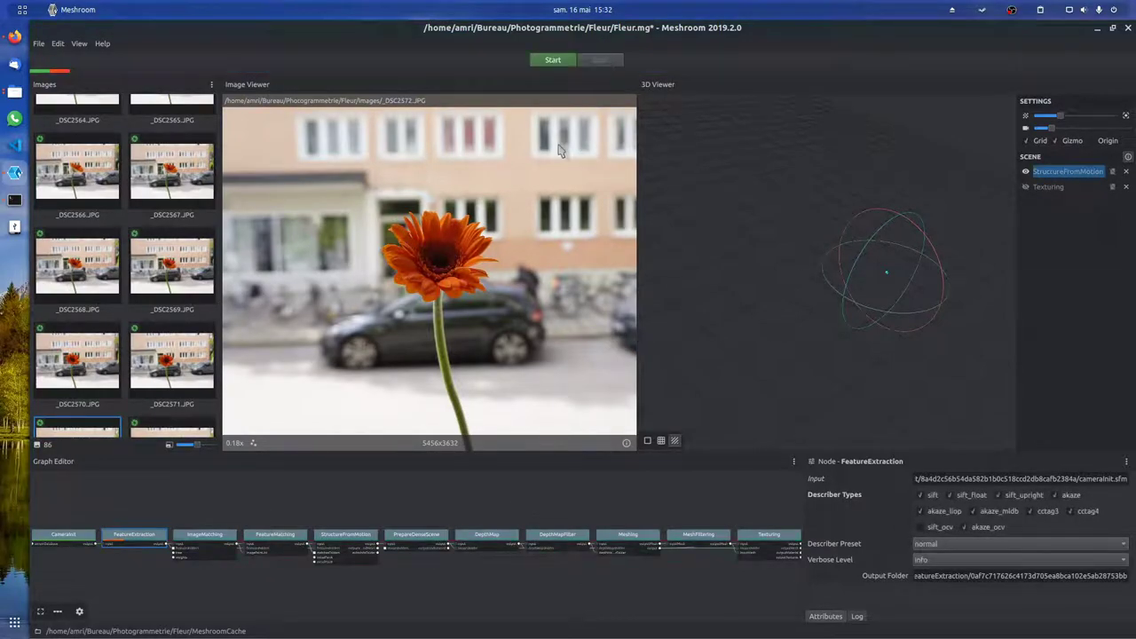
# Review each node's settings from ImageMatching through to Texturing.
pyautogui.click(204, 533)
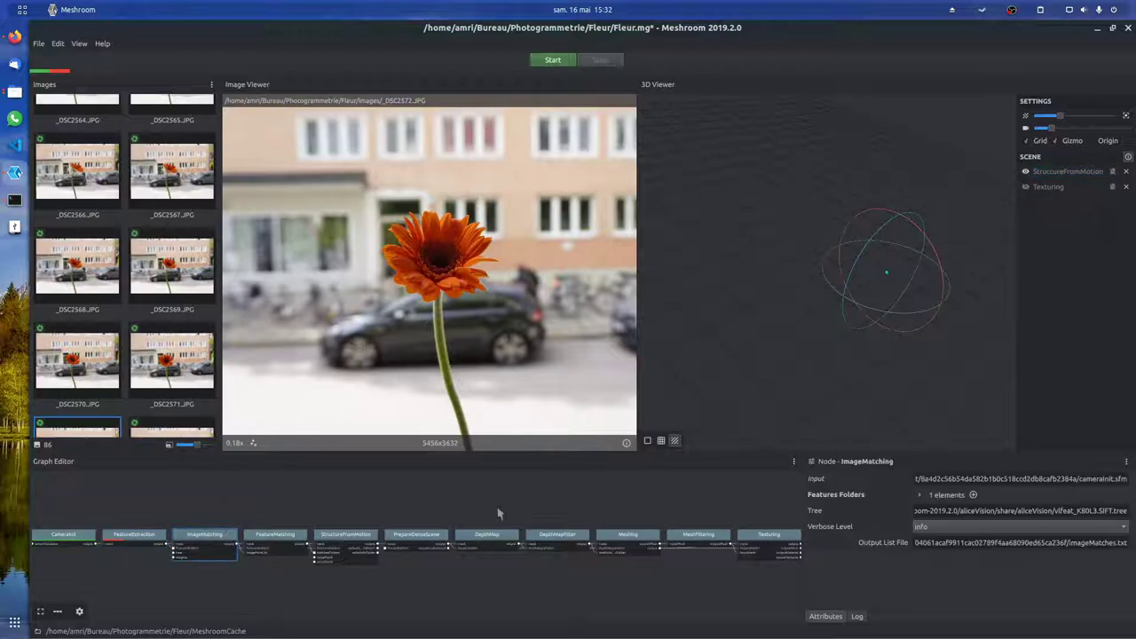
pyautogui.click(293, 544)
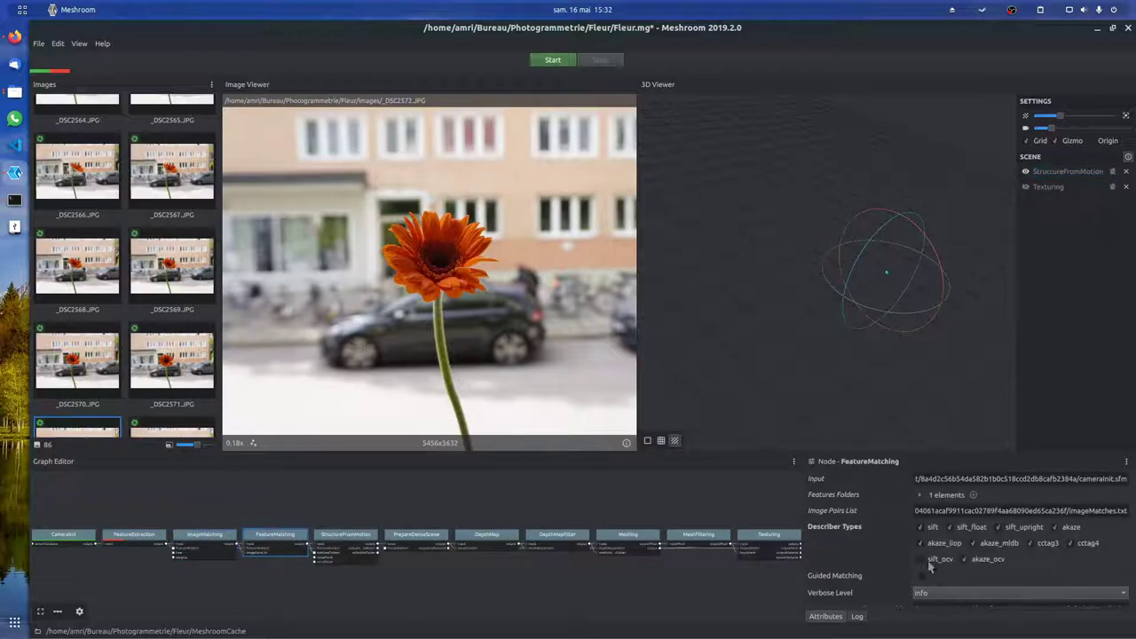
pyautogui.click(348, 536)
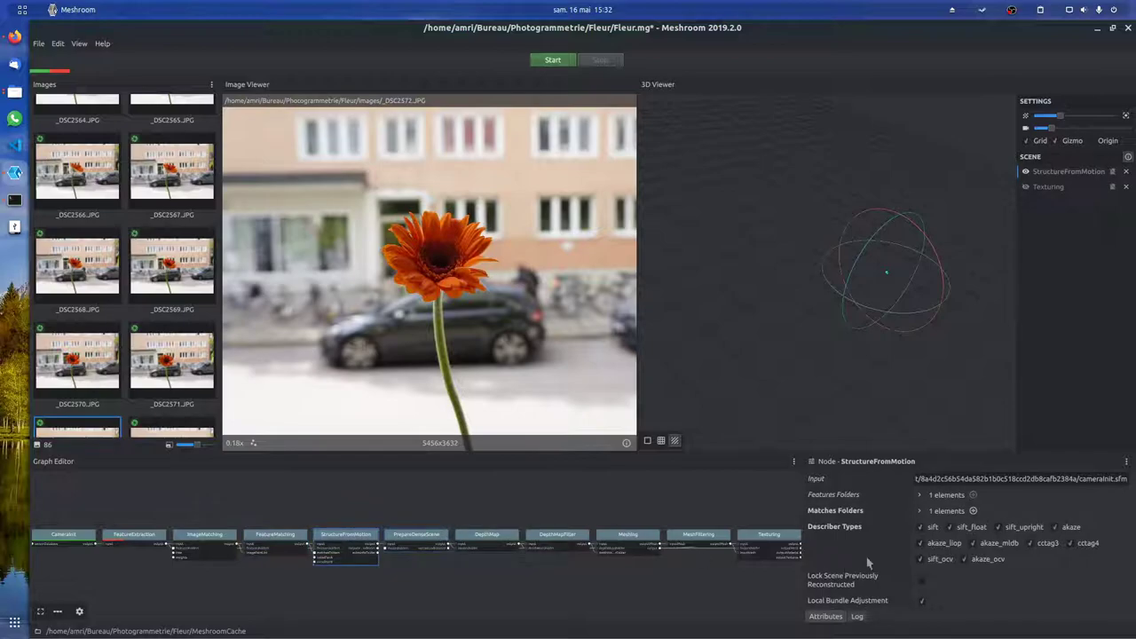
pyautogui.click(417, 541)
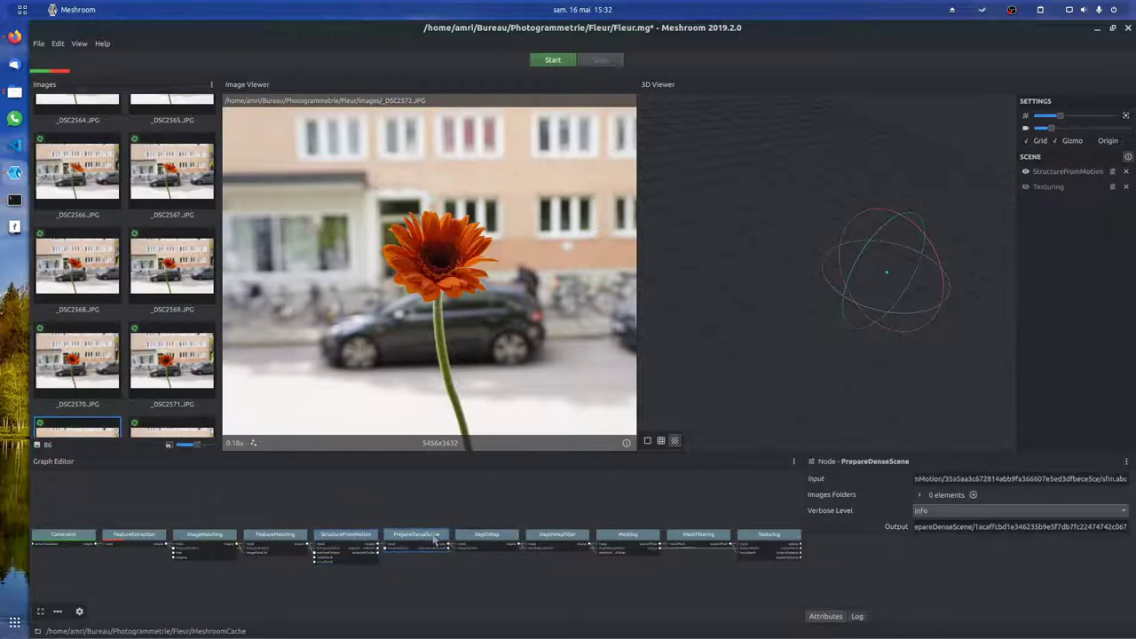
pyautogui.click(502, 543)
pyautogui.click(568, 546)
pyautogui.click(646, 541)
pyautogui.click(686, 541)
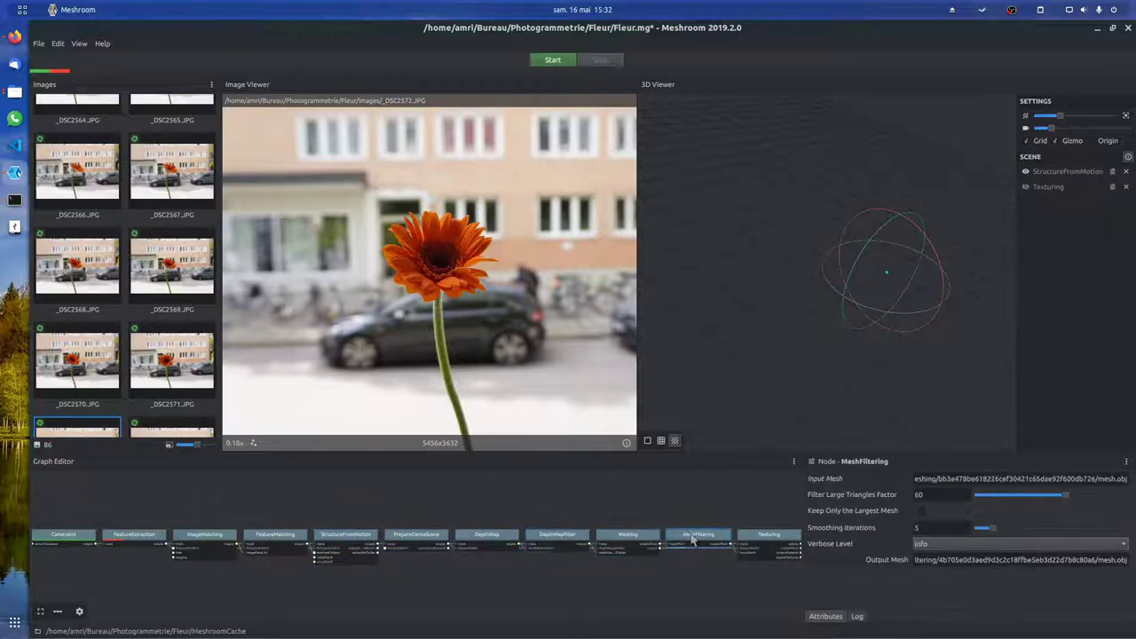
pyautogui.click(772, 539)
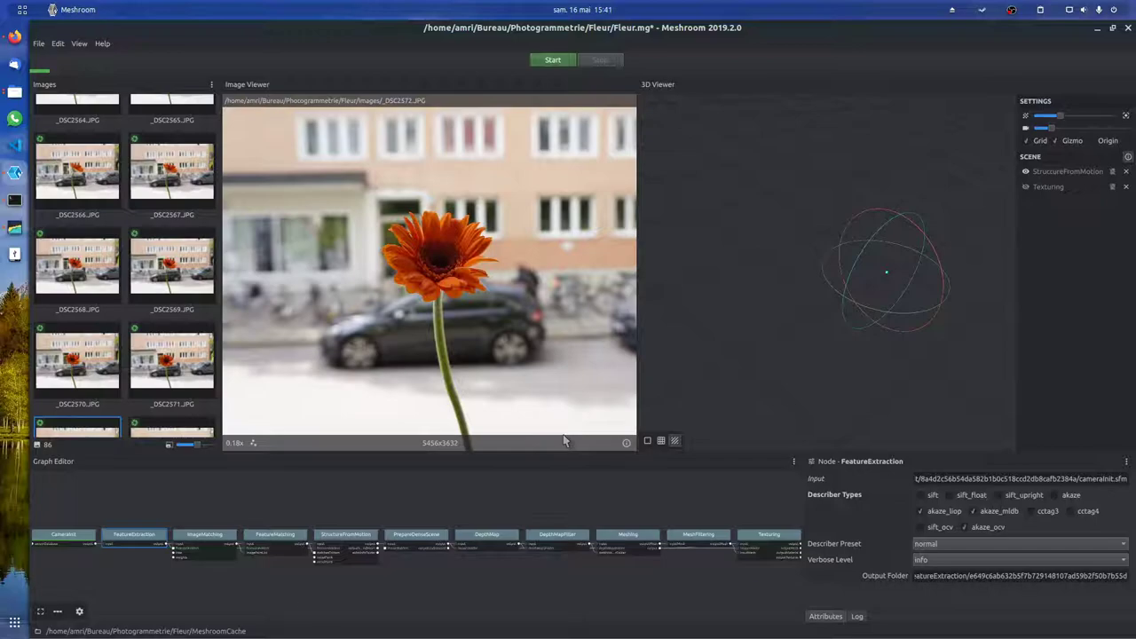
# On FeatureExtraction, untick akaze_mldb, akaze_liop and akaze_ocv and re-tick sift.
pyautogui.click(975, 511)
pyautogui.click(922, 511)
pyautogui.click(964, 528)
pyautogui.click(923, 496)
# On FeatureMatching, untick sift_float, sift_upright, cctag3, cctag4 and akaze_mldb, among other describers.
pyautogui.click(259, 540)
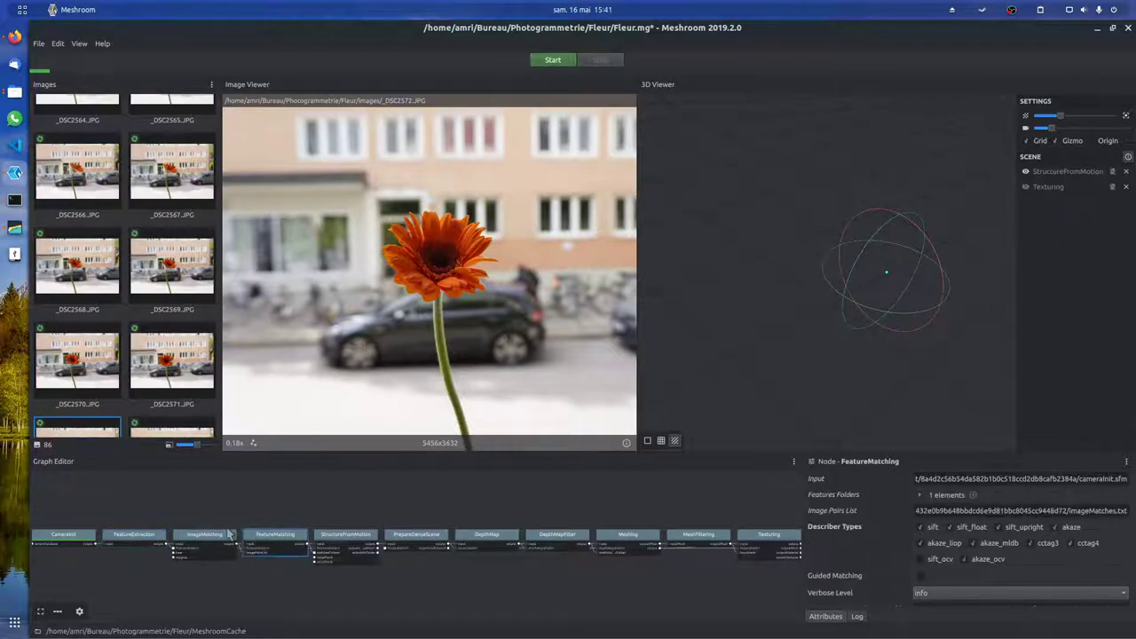
pyautogui.click(238, 539)
pyautogui.click(262, 538)
pyautogui.click(135, 538)
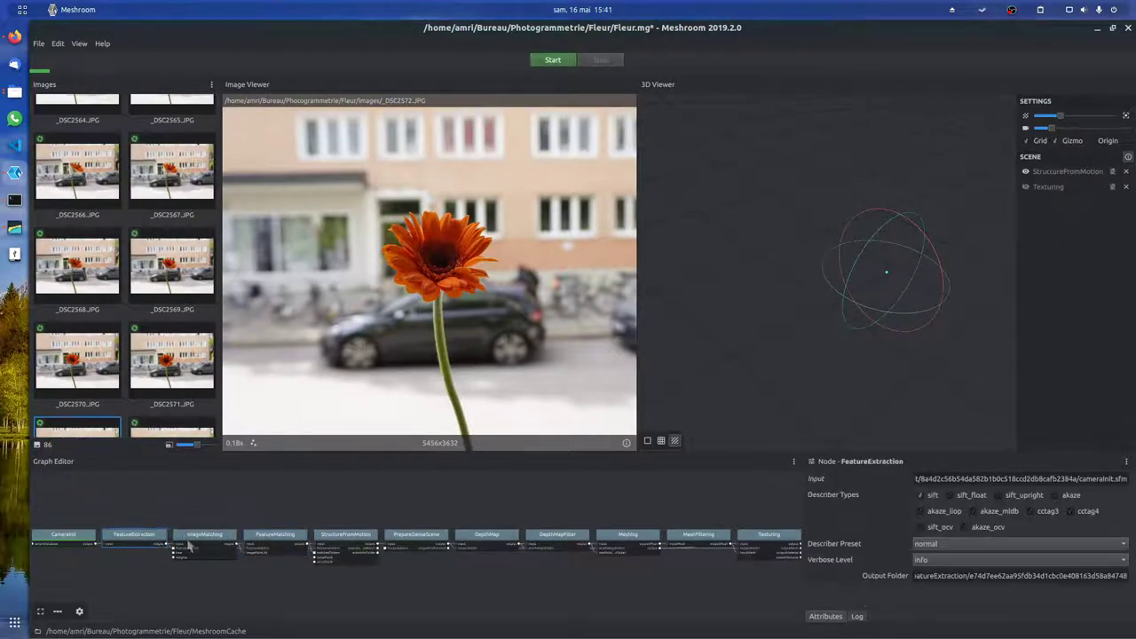
pyautogui.click(200, 547)
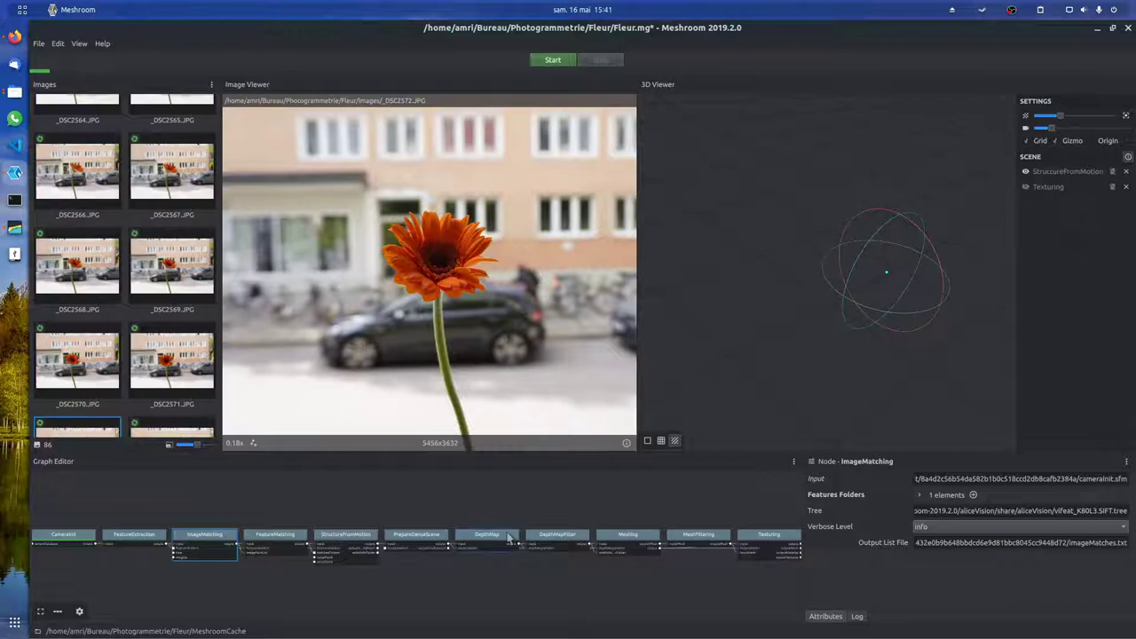
pyautogui.click(280, 539)
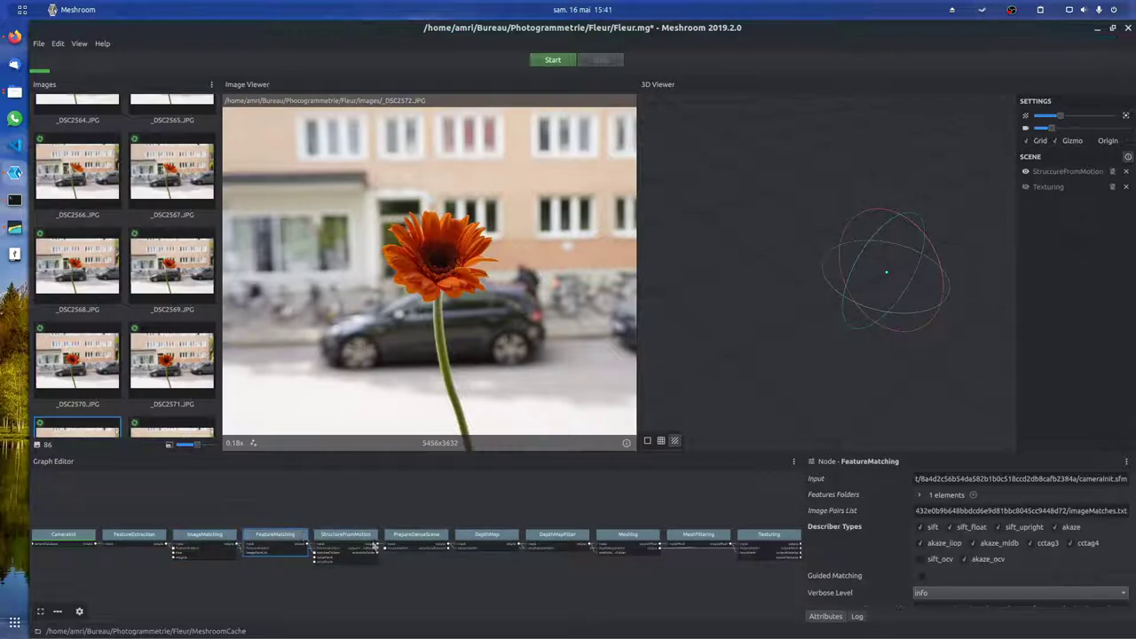
pyautogui.click(937, 528)
pyautogui.click(958, 529)
pyautogui.click(1007, 529)
pyautogui.click(1057, 529)
pyautogui.click(1074, 542)
pyautogui.click(1040, 543)
pyautogui.click(991, 543)
# On StructureFromMotion, untick sift, sift_float, sift_upright, akaze, cctag3, cctag4, akaze_mldb and akaze_liop.
pyautogui.click(346, 536)
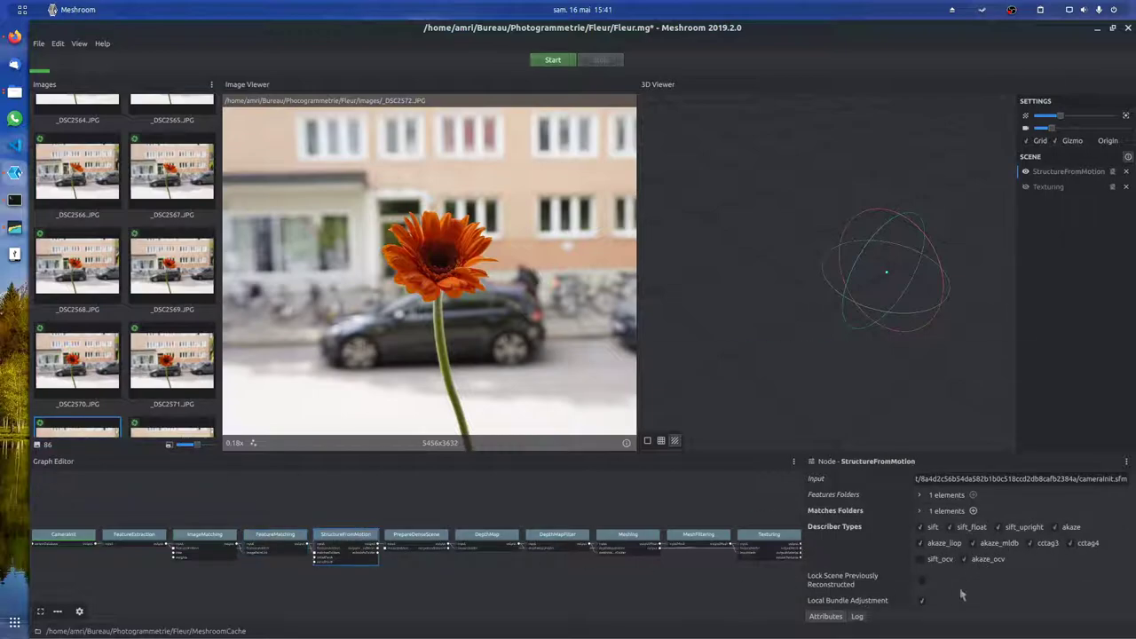
pyautogui.click(921, 529)
pyautogui.click(967, 533)
pyautogui.click(1011, 531)
pyautogui.click(1074, 529)
pyautogui.click(1087, 543)
pyautogui.click(1044, 544)
pyautogui.click(1028, 533)
pyautogui.click(1001, 546)
pyautogui.click(944, 542)
pyautogui.hotkey('alt', 'Tab')
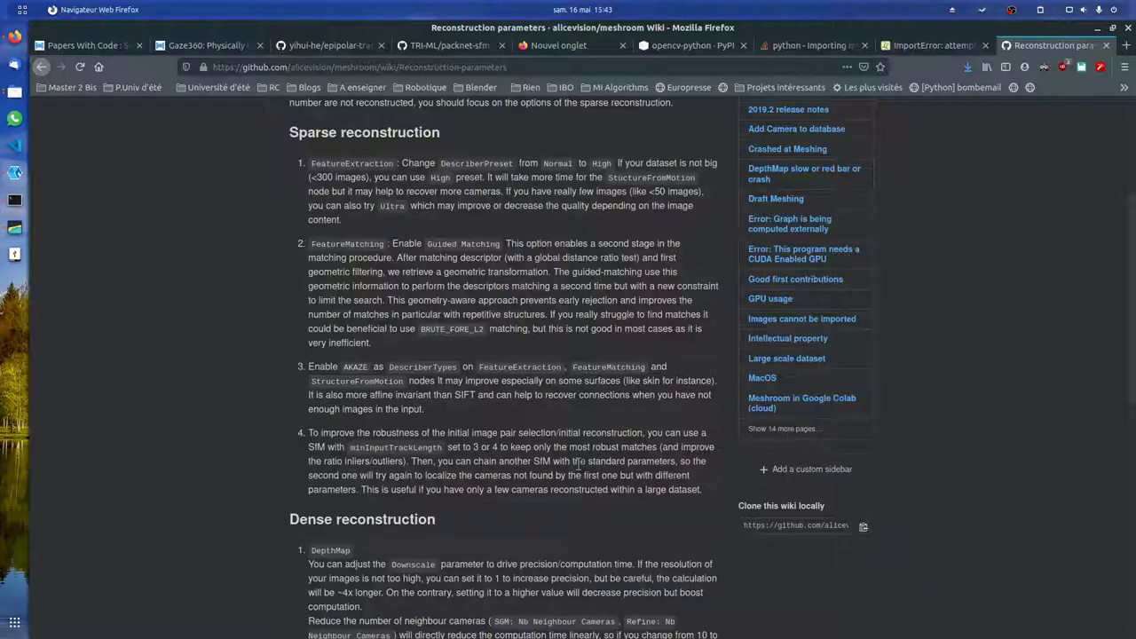
pyautogui.scroll(4, 469, 153)
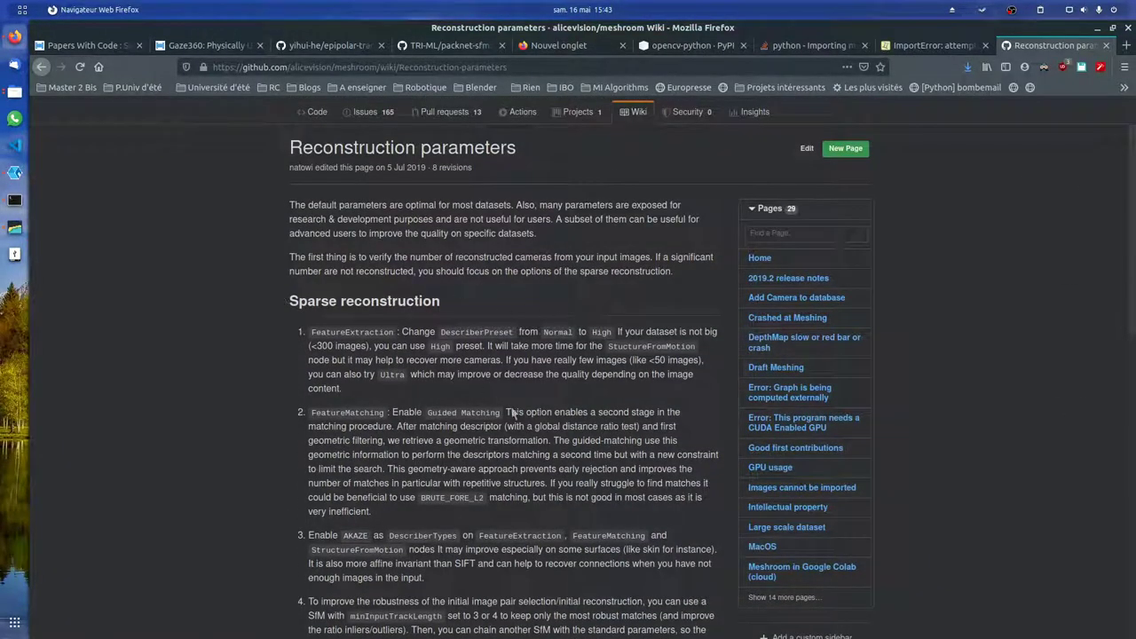
pyautogui.hotkey('alt', 'Tab')
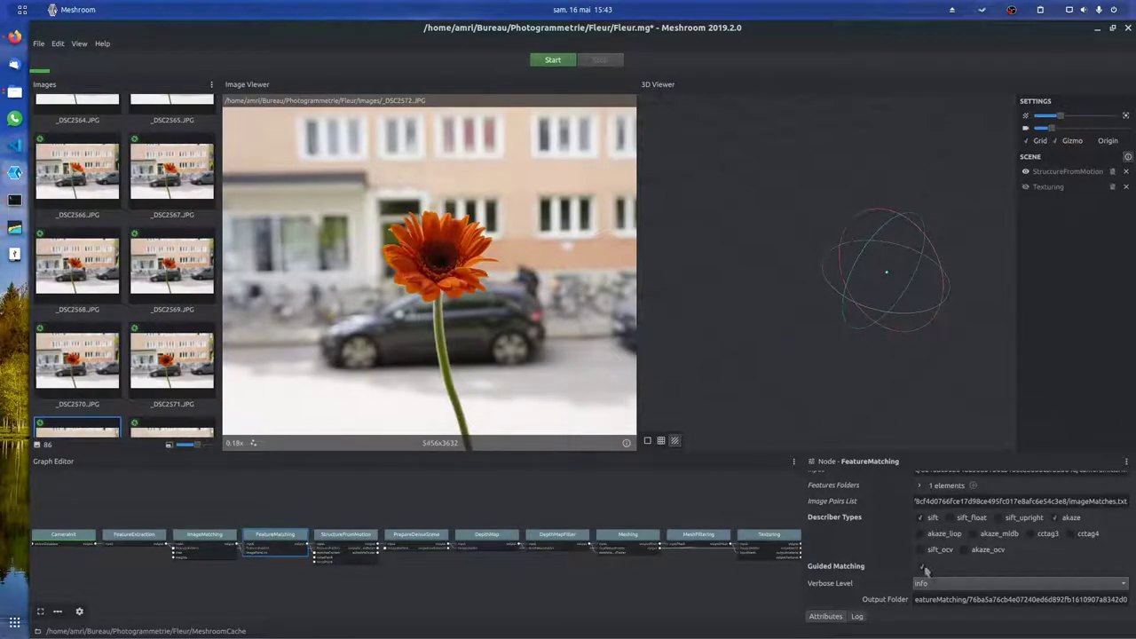
# Revisit the FeatureMatching settings, then set FeatureExtraction's Describer Preset to high.
pyautogui.click(205, 540)
pyautogui.click(282, 540)
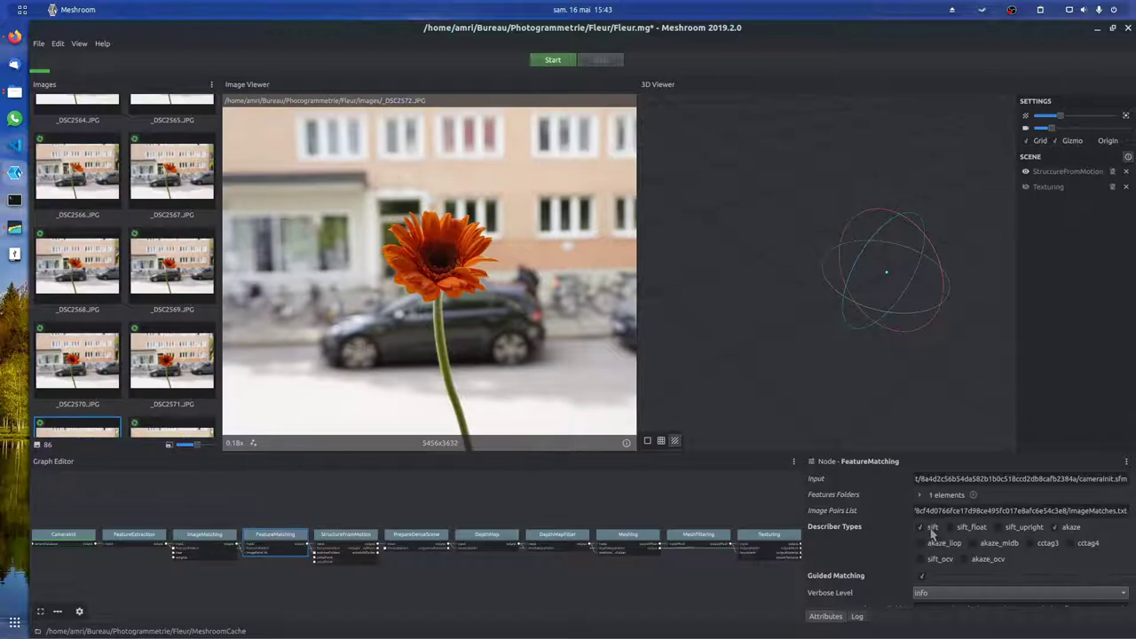
pyautogui.click(134, 538)
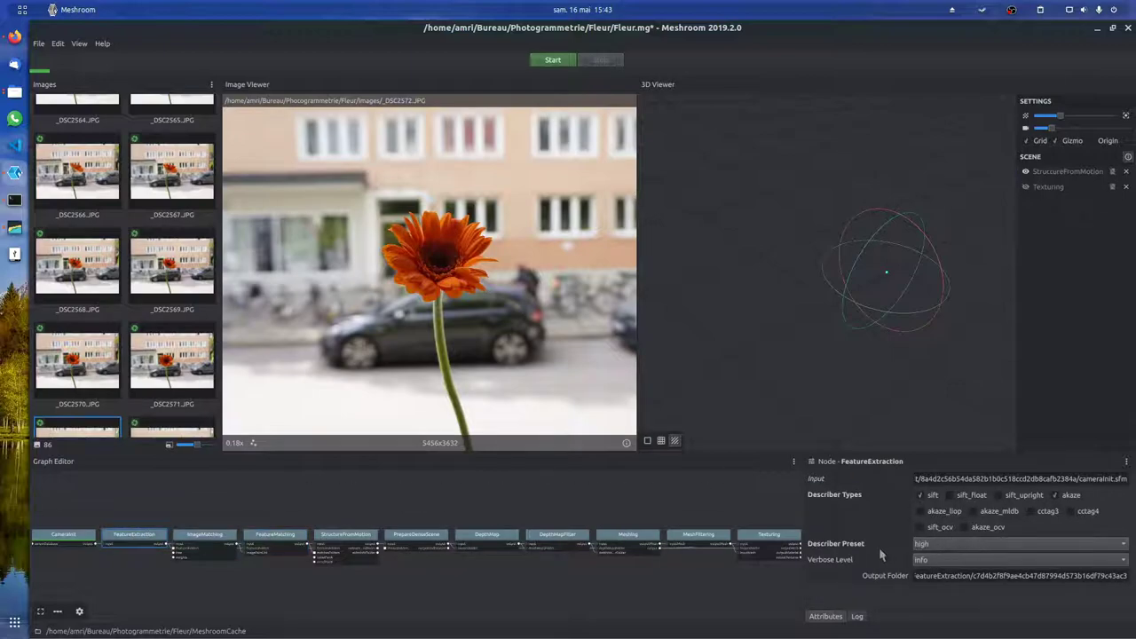
pyautogui.click(945, 544)
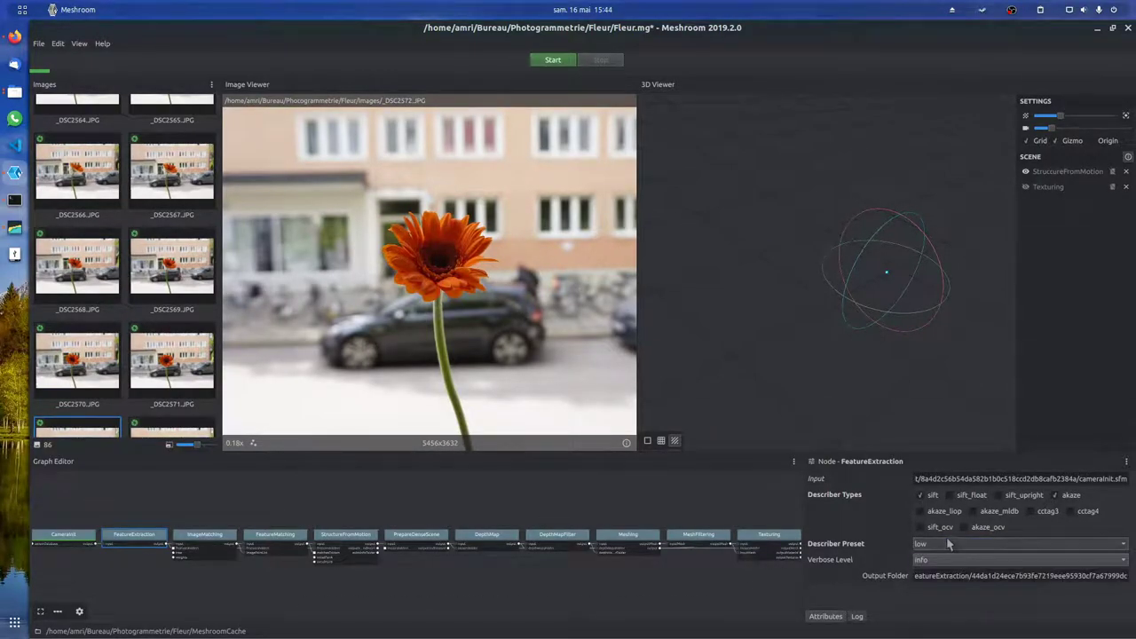
pyautogui.click(941, 593)
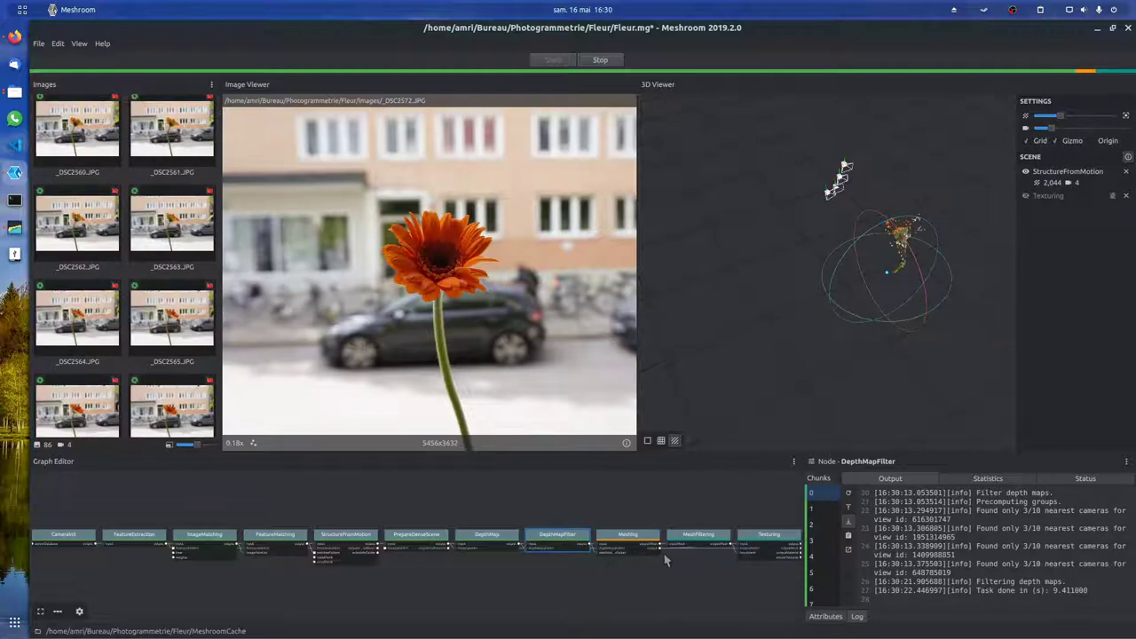
# Orbit and zoom the 3D view while the pipeline builds the 2,044-point sparse cloud.
pyautogui.moveTo(855, 279); pyautogui.dragTo(857, 255)
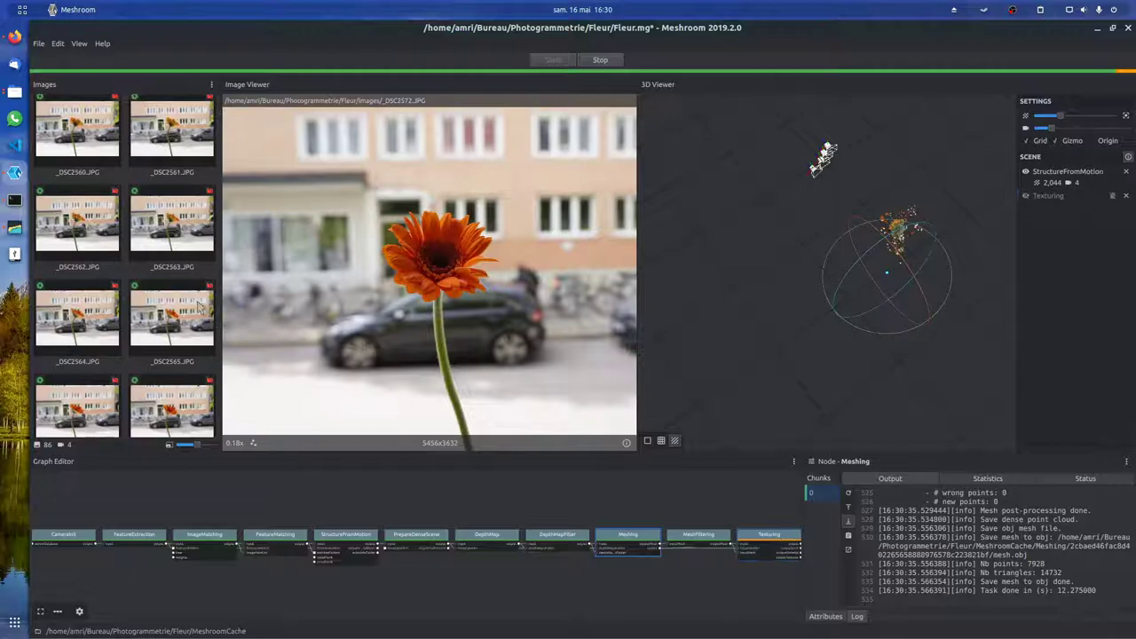
pyautogui.scroll(10, 175, 302)
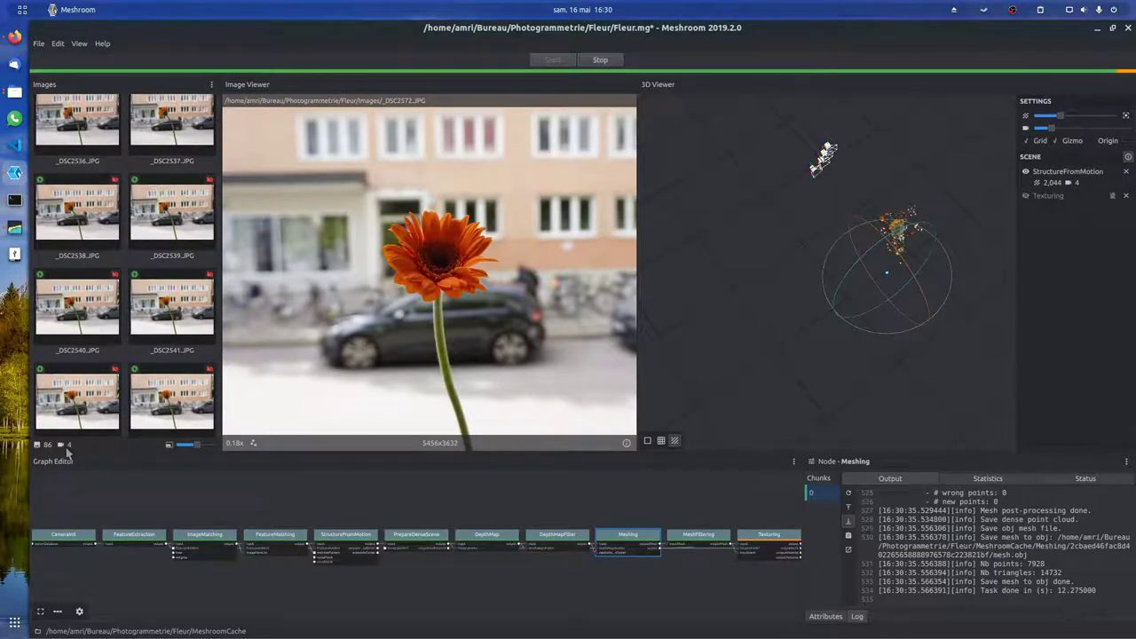
pyautogui.scroll(8, 169, 290)
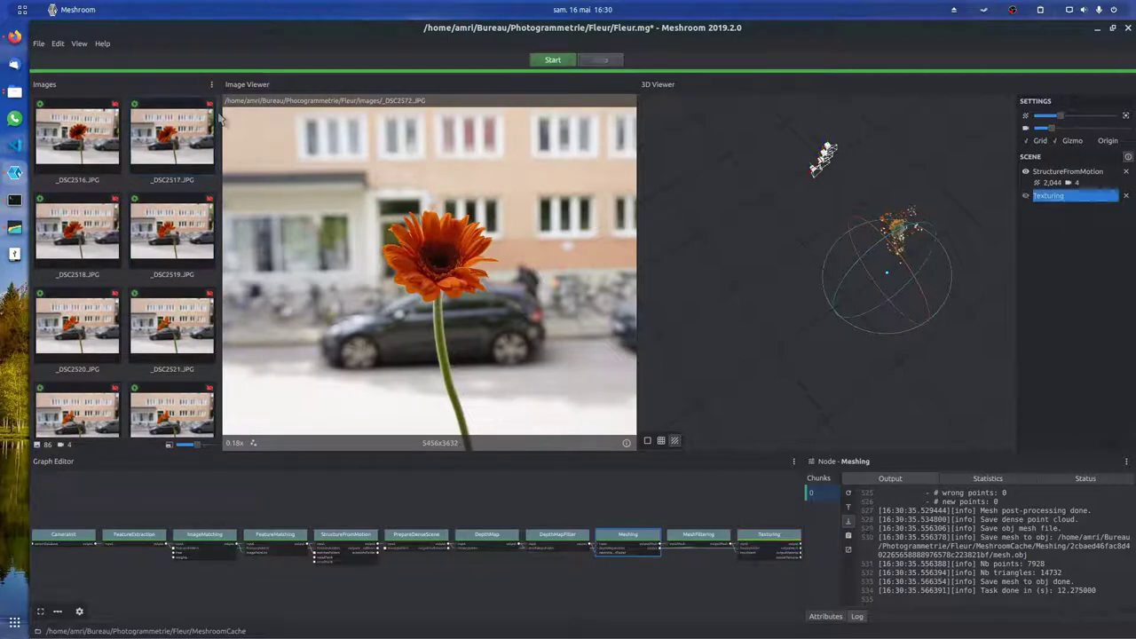
# Check the Texturing log and show the 14,732-triangle textured mesh in the 3D view.
pyautogui.moveTo(218, 134); pyautogui.dragTo(219, 451)
pyautogui.scroll(3, 195, 397)
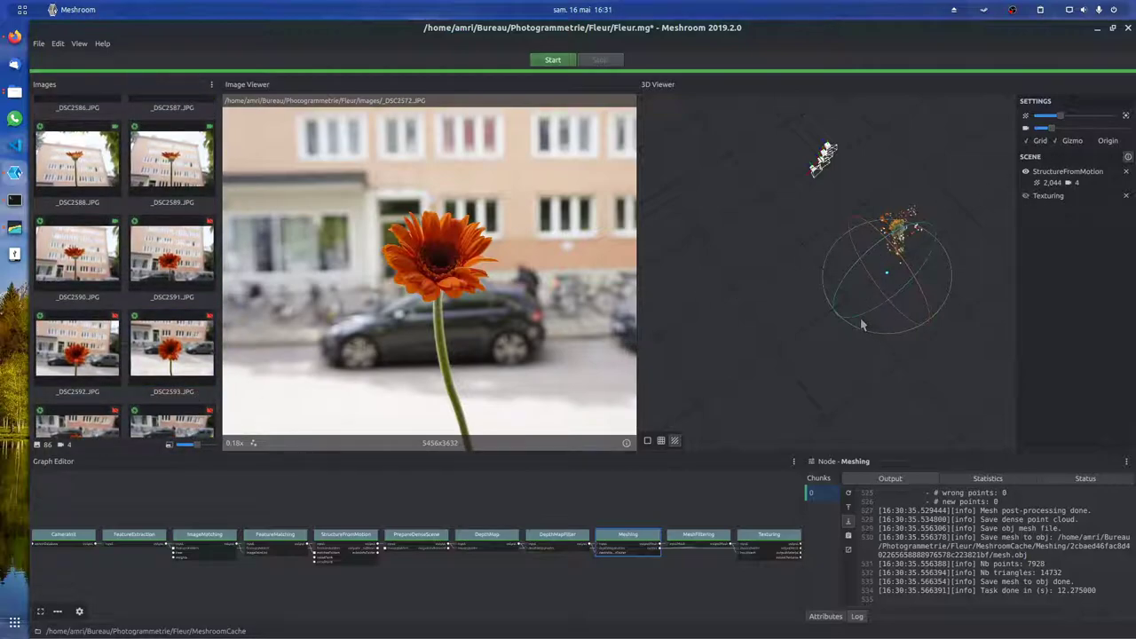
pyautogui.moveTo(862, 325); pyautogui.dragTo(905, 327)
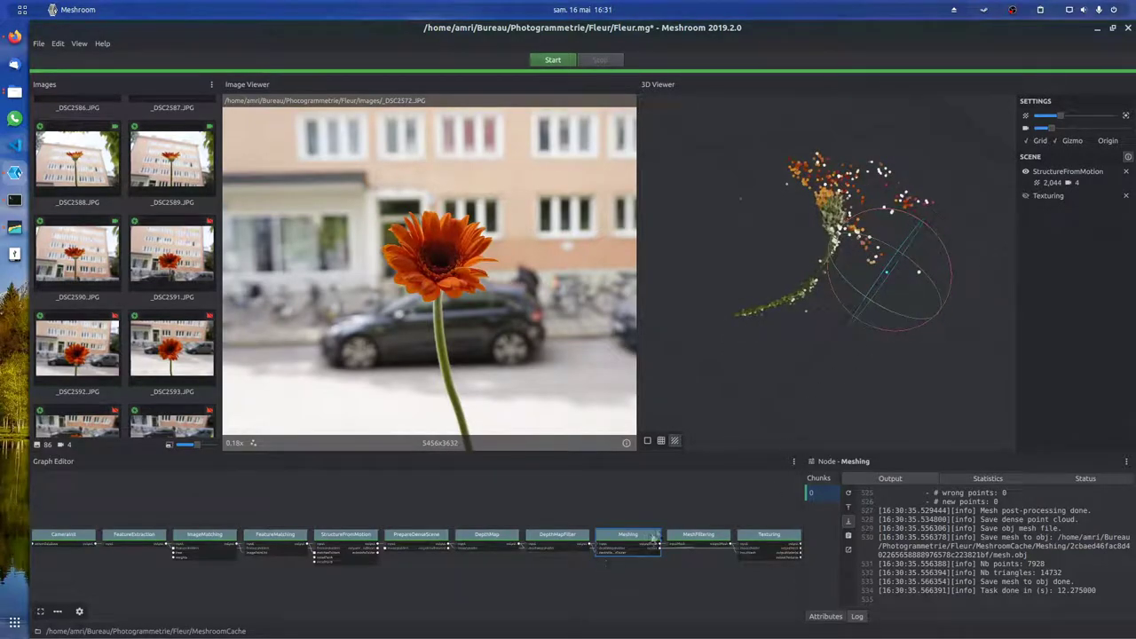
pyautogui.click(752, 536)
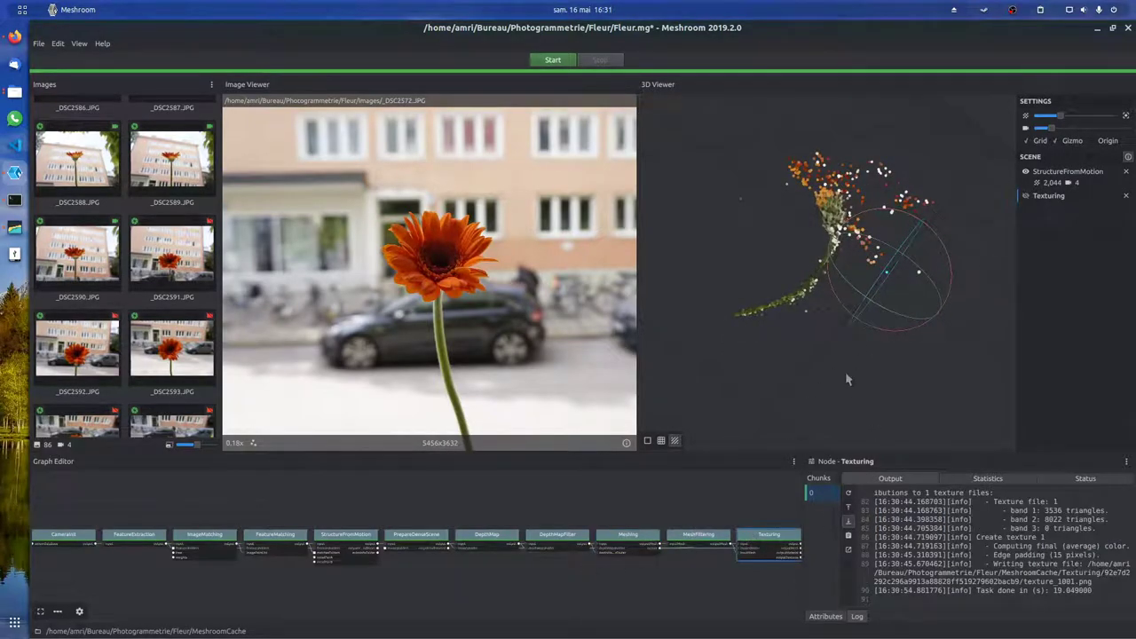
pyautogui.click(1026, 196)
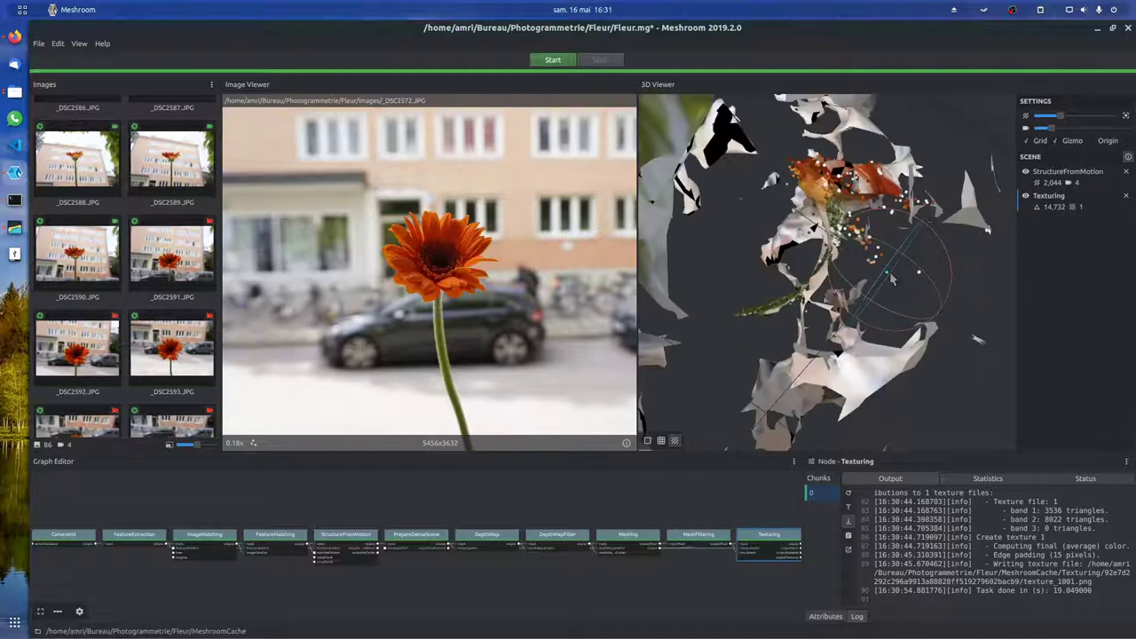
pyautogui.moveTo(898, 269); pyautogui.dragTo(735, 264)
pyautogui.scroll(-5, 795, 310)
pyautogui.scroll(-4, 184, 387)
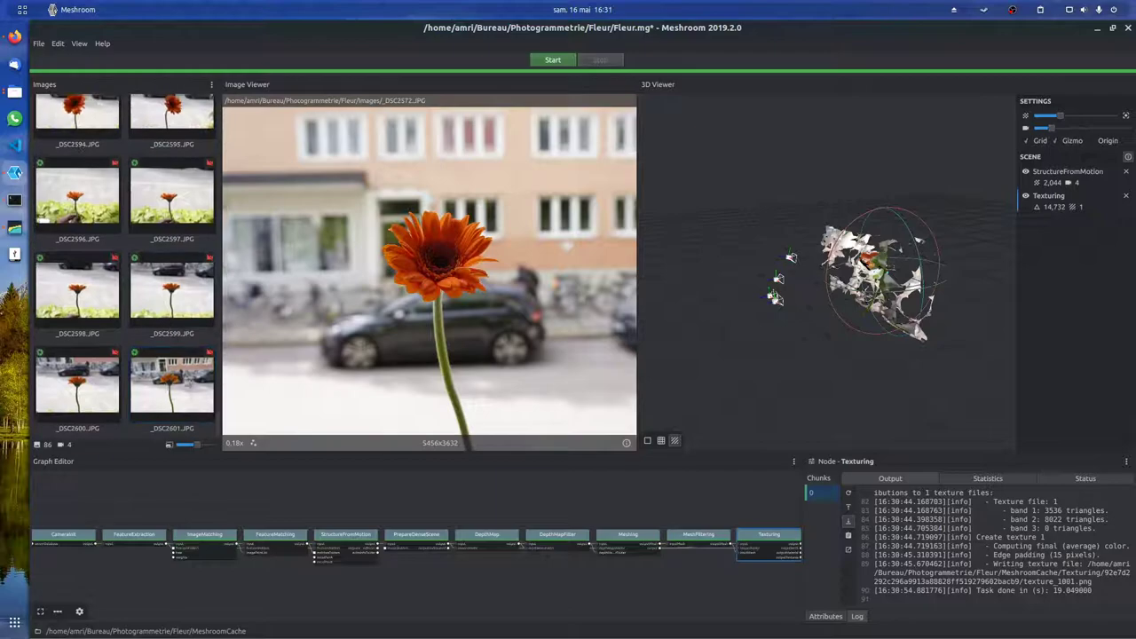
pyautogui.scroll(5, 160, 319)
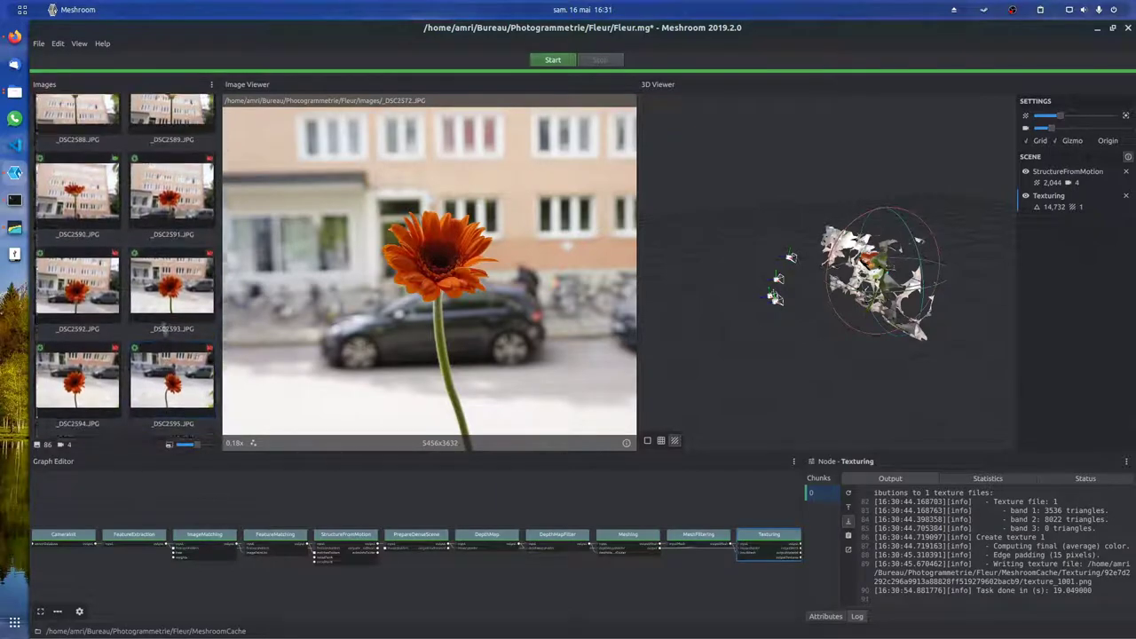
# Step through photos _DSC2589 and _DSC2588 to _DSC2551, orbiting the mesh to compare.
pyautogui.click(178, 308)
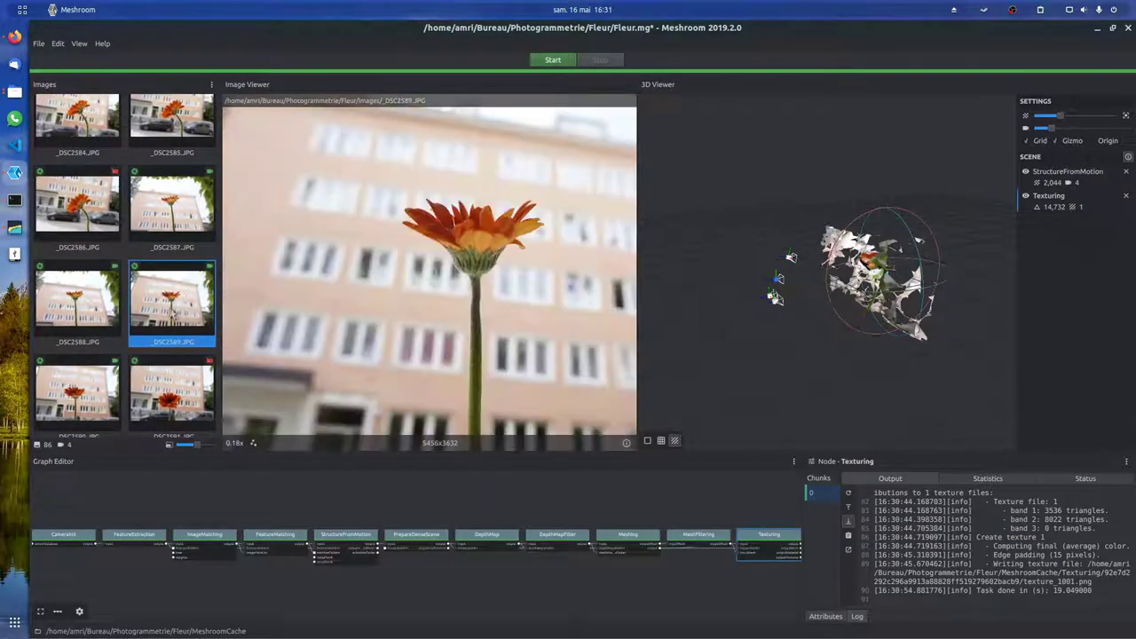
pyautogui.click(90, 333)
pyautogui.moveTo(791, 258); pyautogui.dragTo(860, 377)
pyautogui.scroll(3, 860, 377)
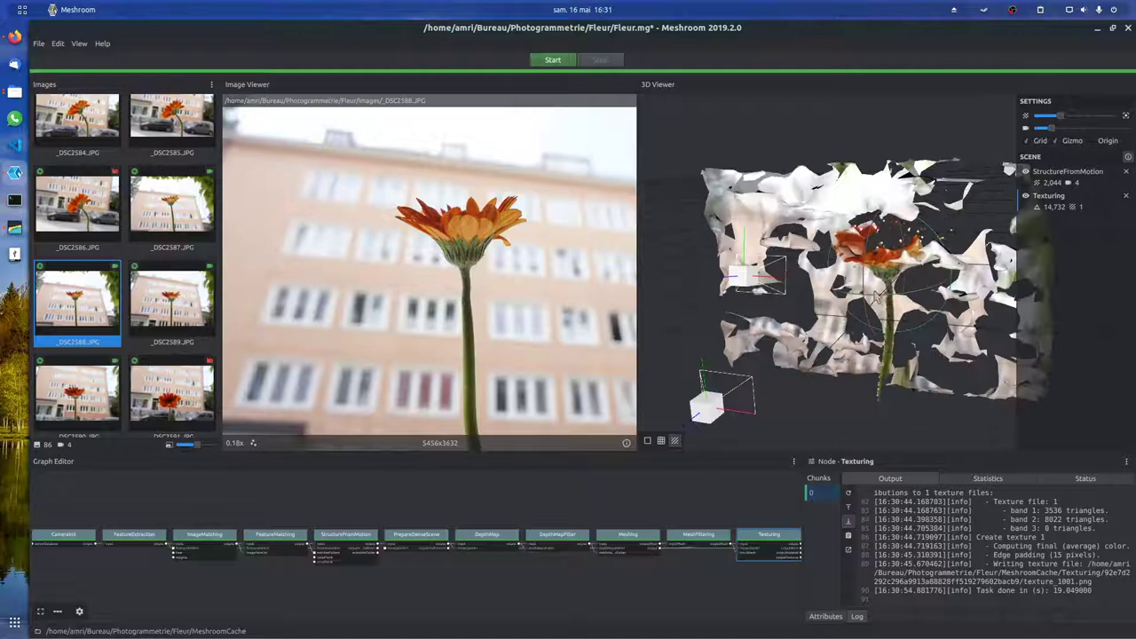
pyautogui.scroll(-10, 201, 254)
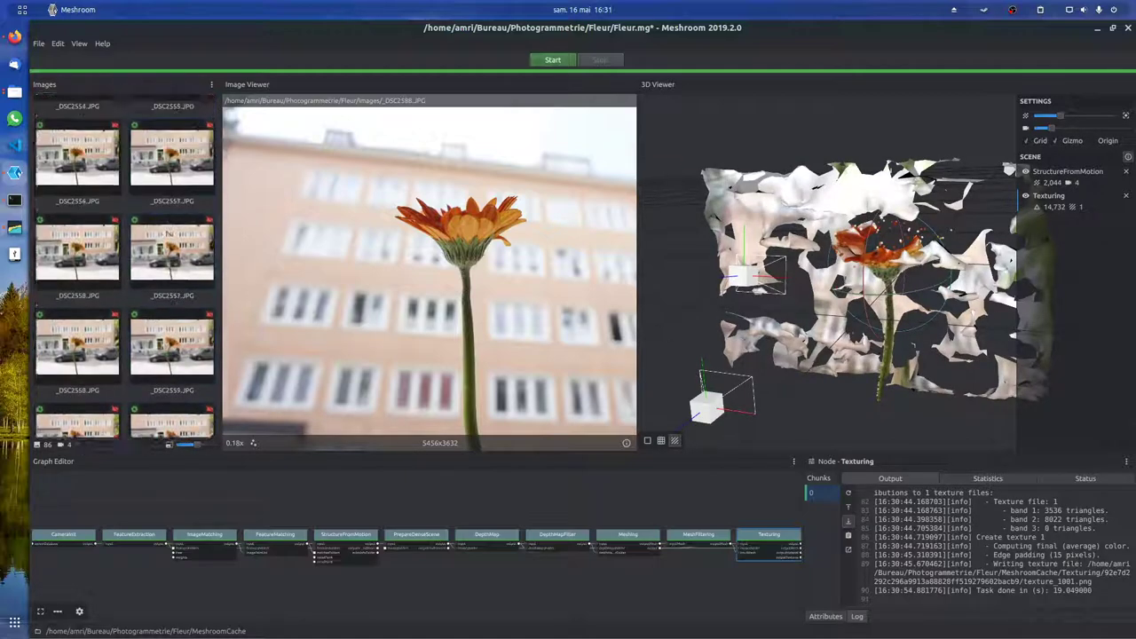
pyautogui.scroll(1, 177, 275)
pyautogui.click(178, 282)
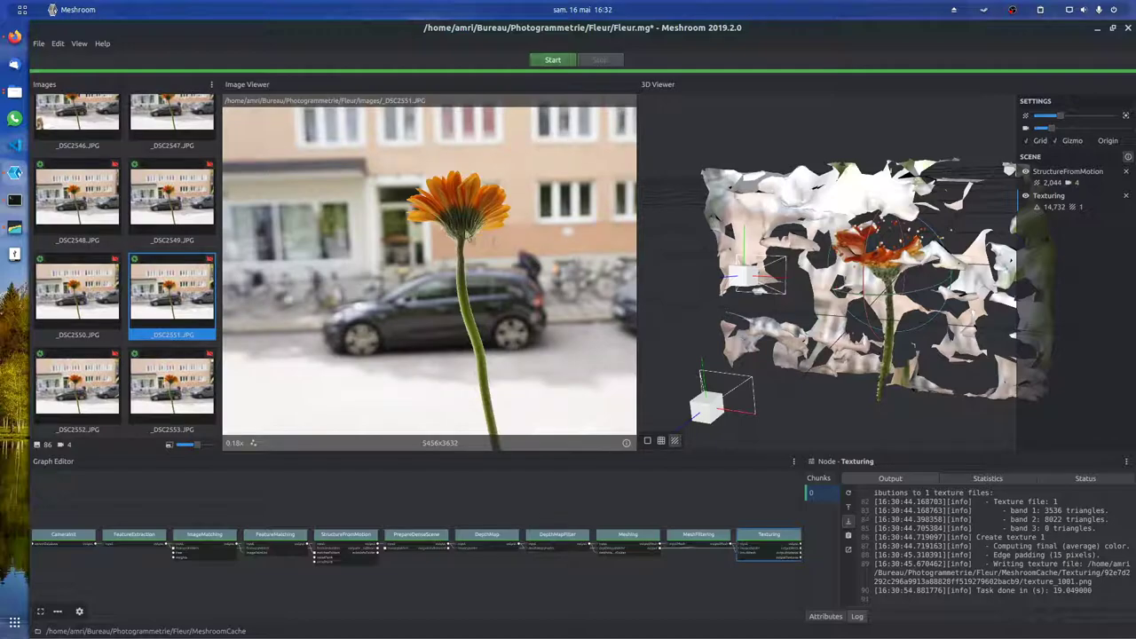
pyautogui.scroll(8, 463, 230)
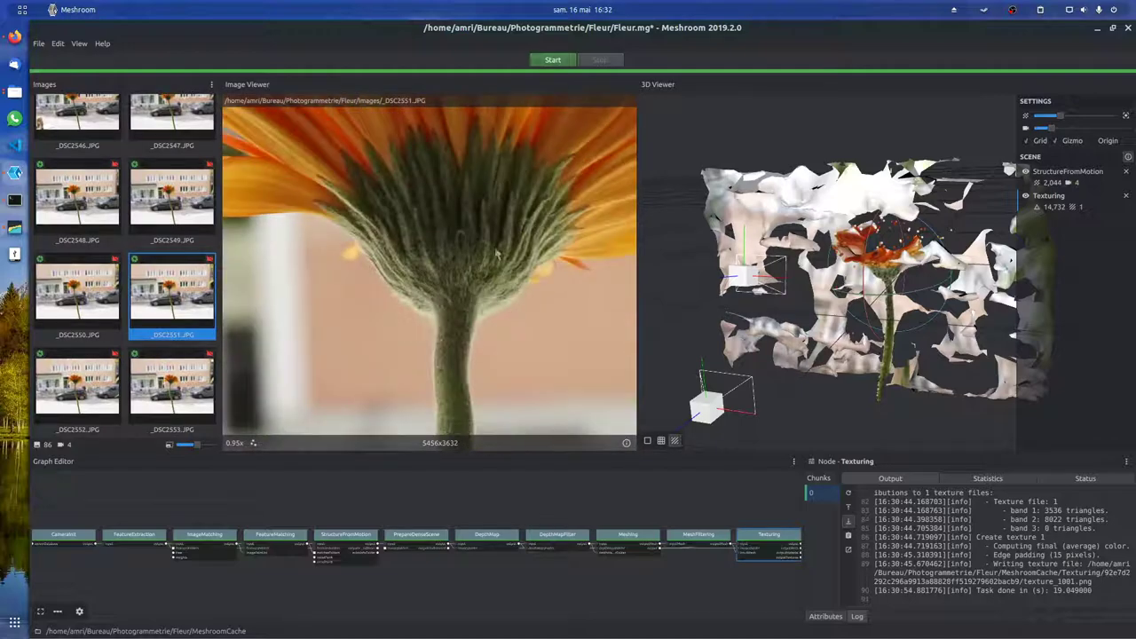
pyautogui.scroll(-10, 469, 238)
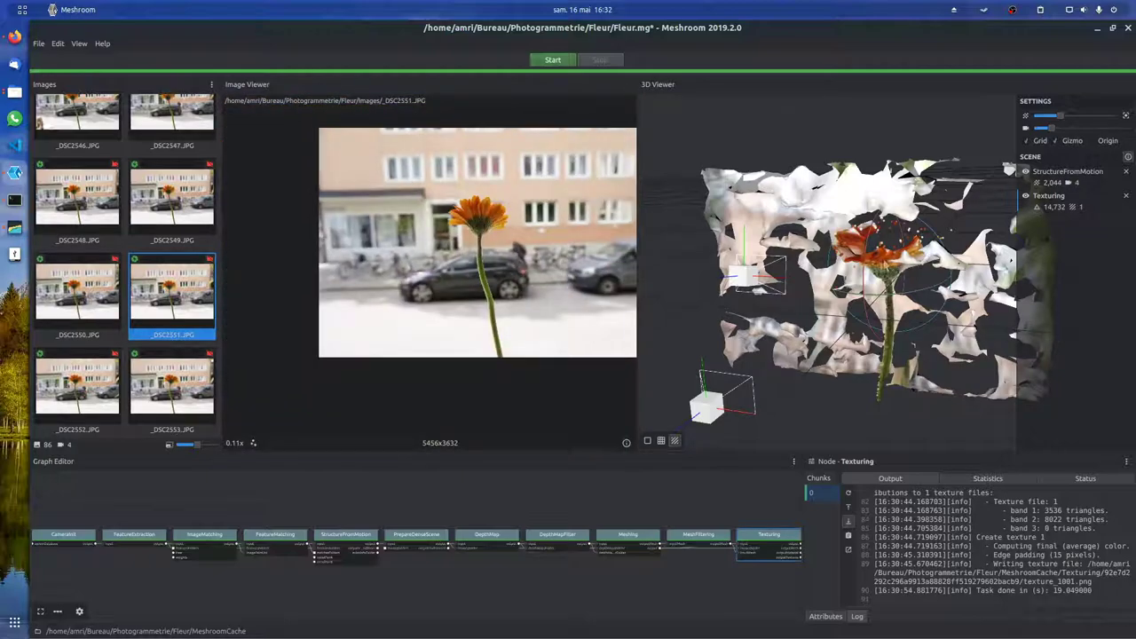
pyautogui.moveTo(856, 271); pyautogui.dragTo(647, 442)
# Preview the flower mesh as a wireframe, then switch it back to textured display.
pyautogui.click(661, 441)
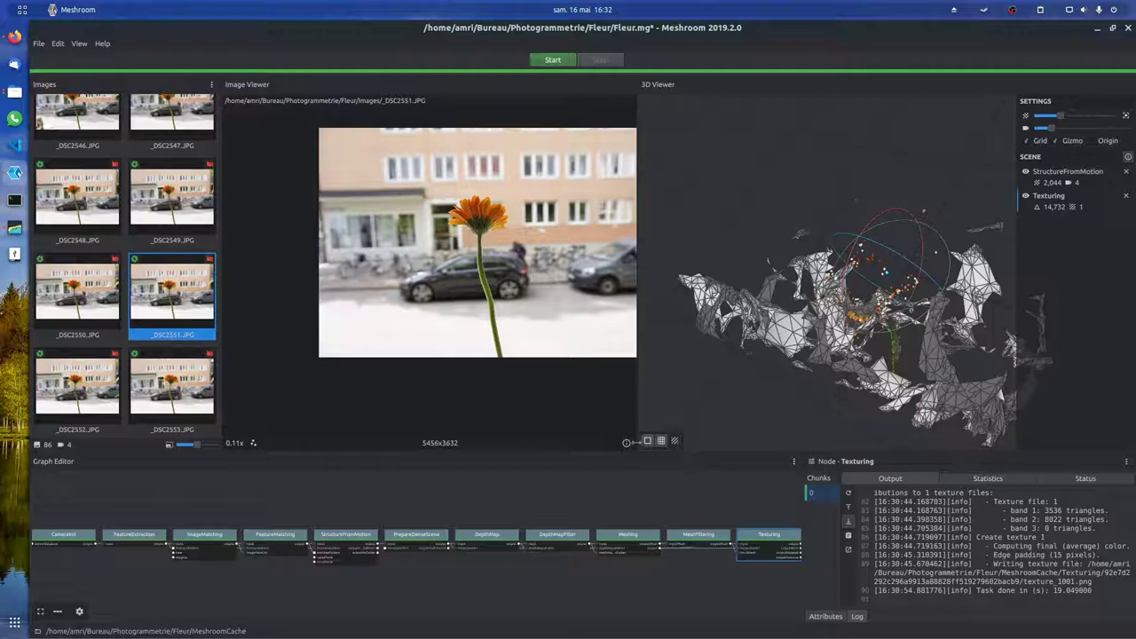
pyautogui.click(675, 441)
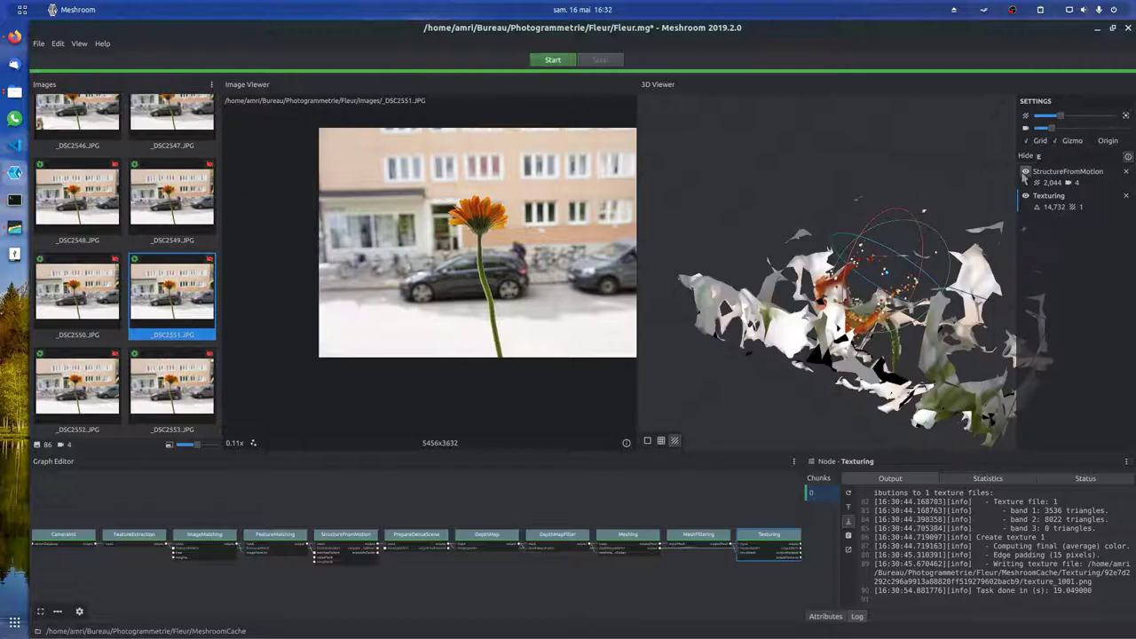
pyautogui.moveTo(727, 352); pyautogui.dragTo(813, 397)
pyautogui.scroll(5, 813, 397)
pyautogui.moveTo(1018, 219); pyautogui.dragTo(1024, 162)
# Hide the StructureFromMotion sparse point cloud and view the textured flower head from below.
pyautogui.click(1027, 171)
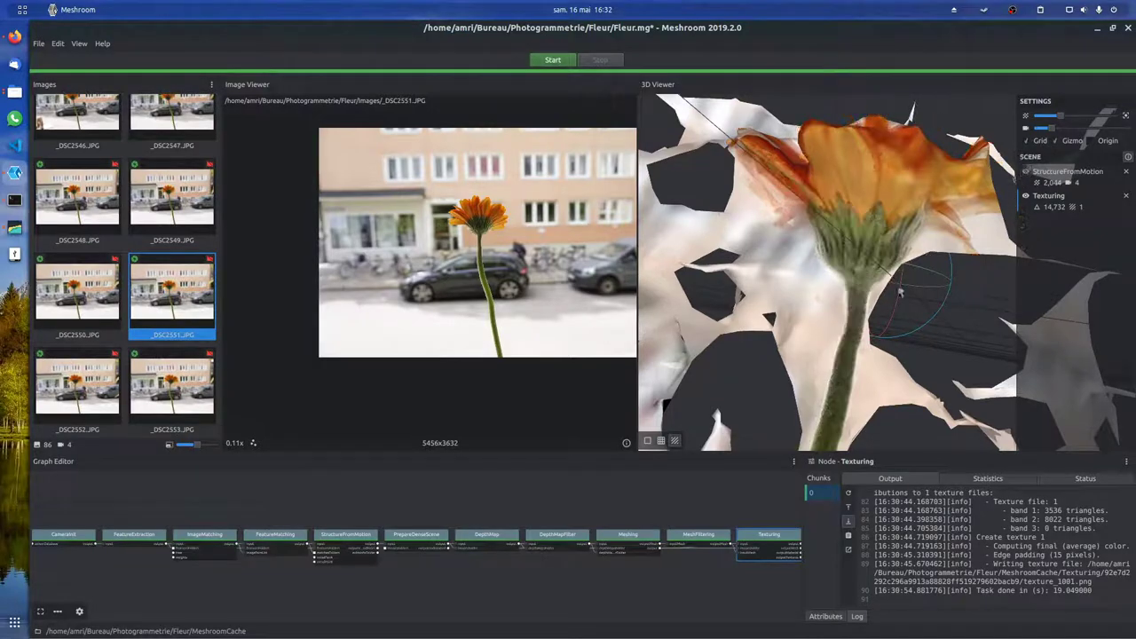
pyautogui.moveTo(862, 264); pyautogui.dragTo(873, 295)
pyautogui.moveTo(808, 264); pyautogui.dragTo(1002, 105)
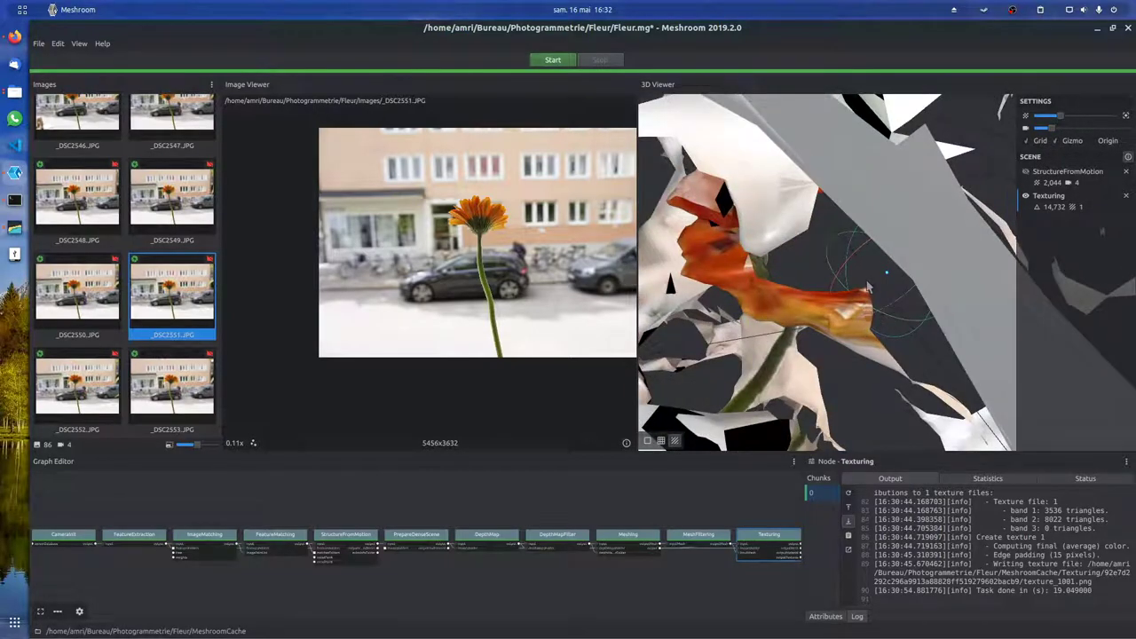